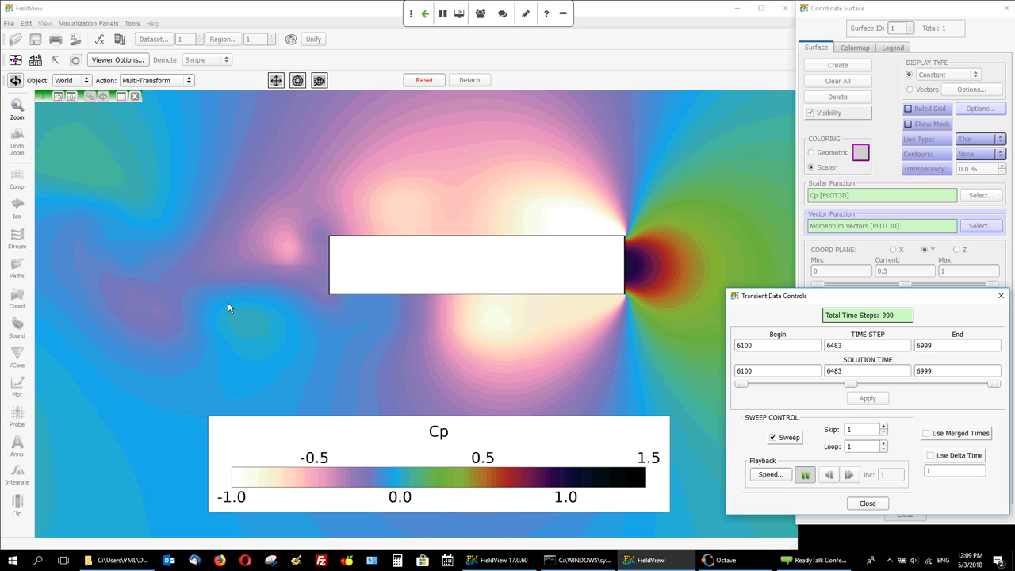
# Step: Create a second coordinate surface displayed as a mesh with geometric coloring, and dismiss the transient data controls
pyautogui.click(938, 270)
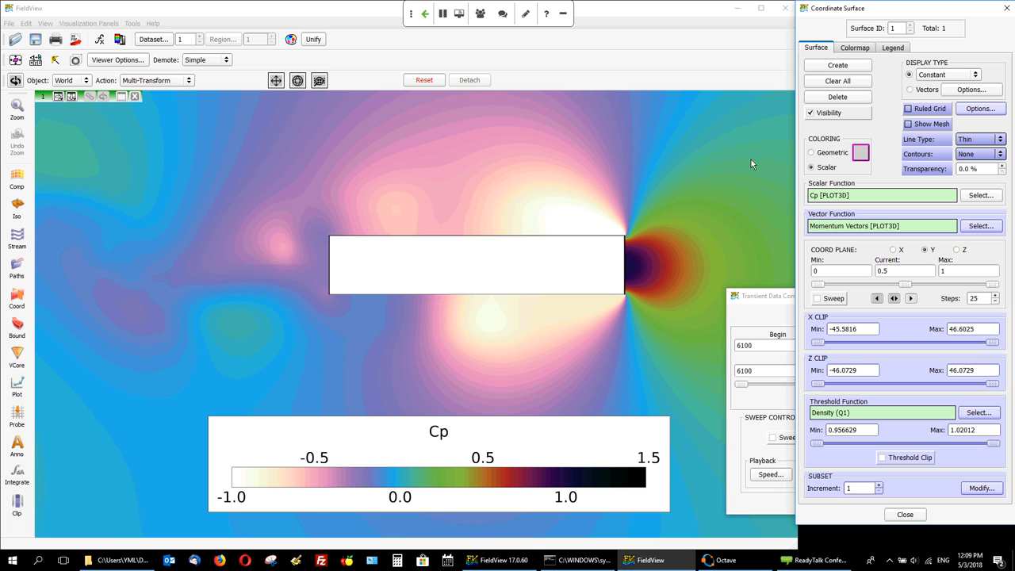
pyautogui.click(837, 65)
pyautogui.click(950, 75)
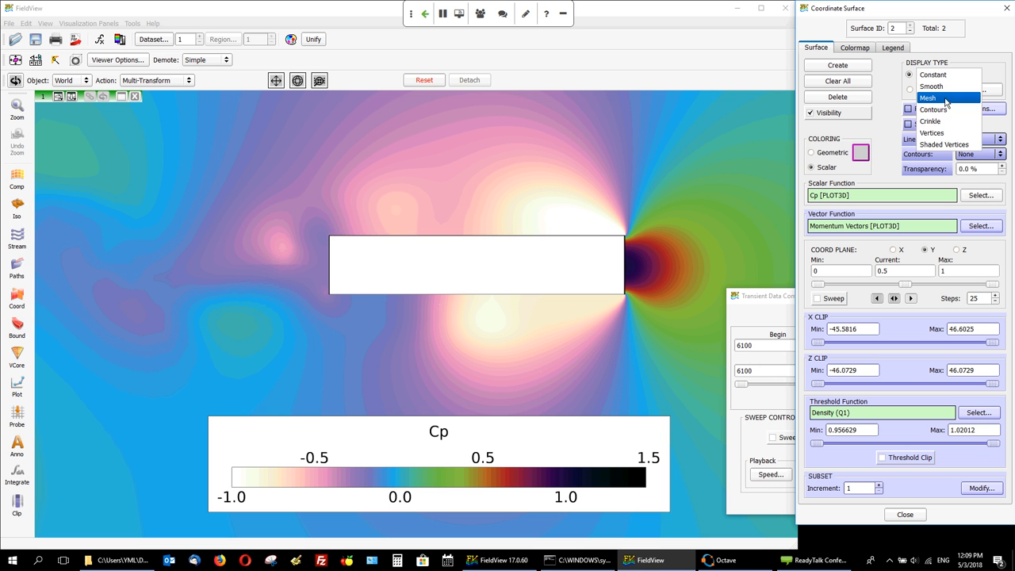
pyautogui.click(945, 101)
pyautogui.click(830, 152)
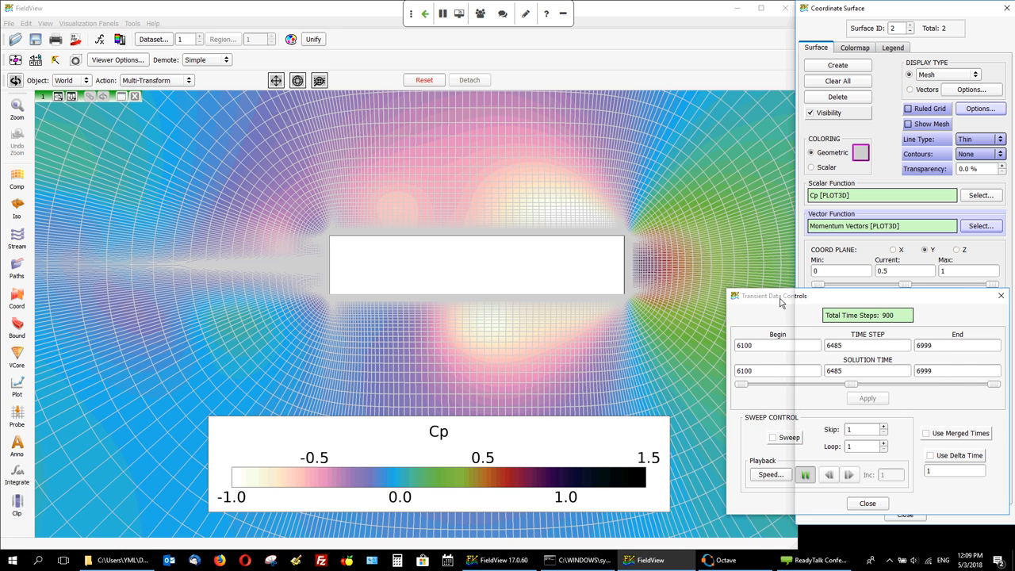
pyautogui.click(867, 503)
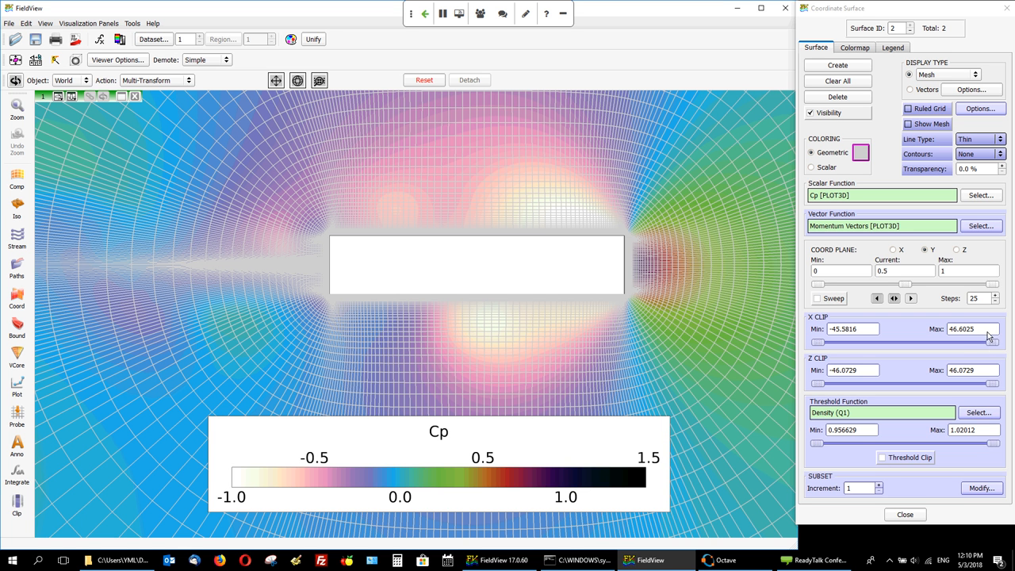
# Step: Clip the mesh surface in X to the range 0.3 to 0.7
pyautogui.click(858, 330)
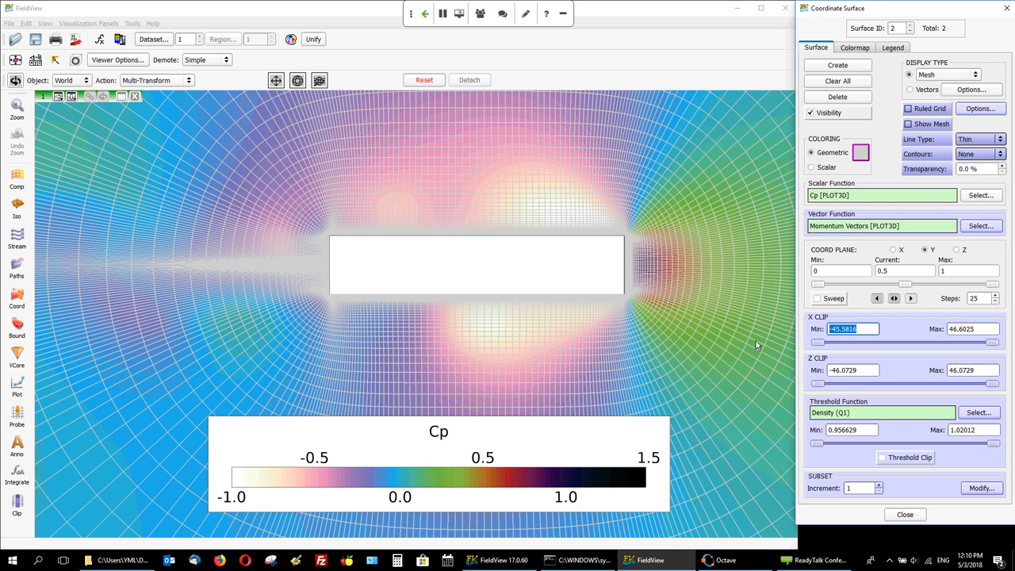
pyautogui.write('0.3')
pyautogui.press('Return')
pyautogui.doubleClick(978, 334)
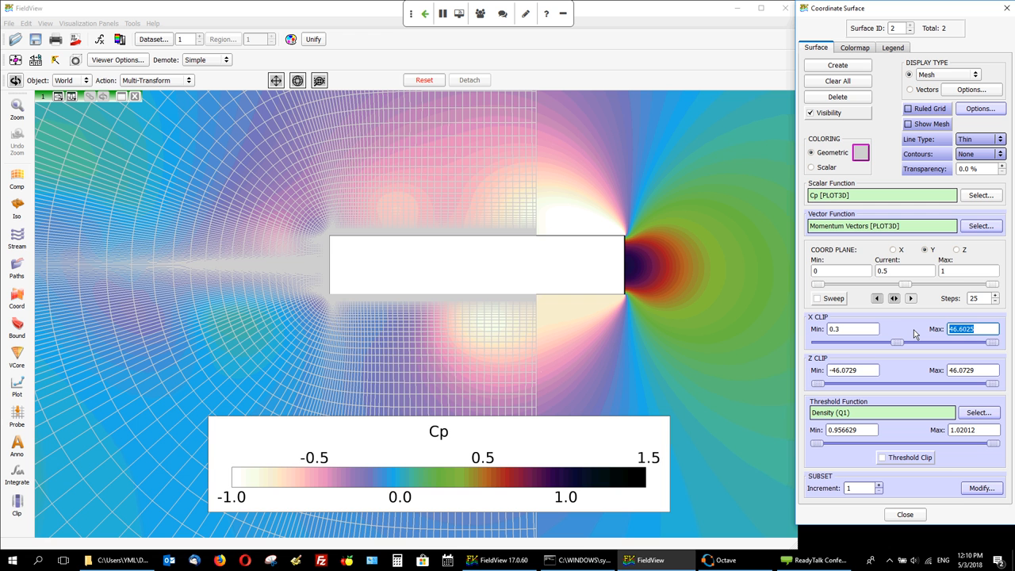
pyautogui.write('.7')
pyautogui.press('Return')
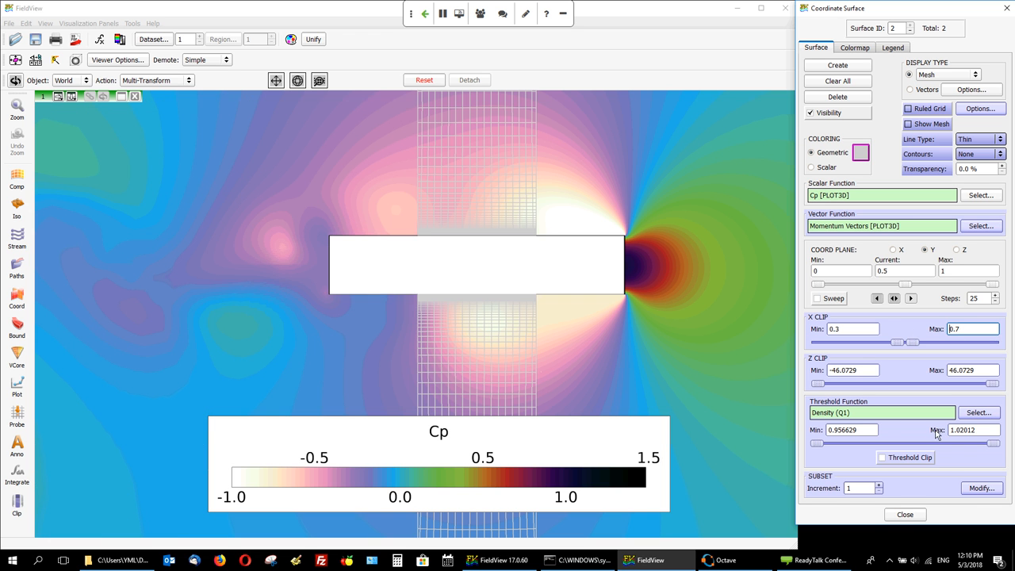
# Step: Clip the mesh surface in Z to the range 0 to 0.15
pyautogui.doubleClick(865, 373)
pyautogui.write('0')
pyautogui.press('Return')
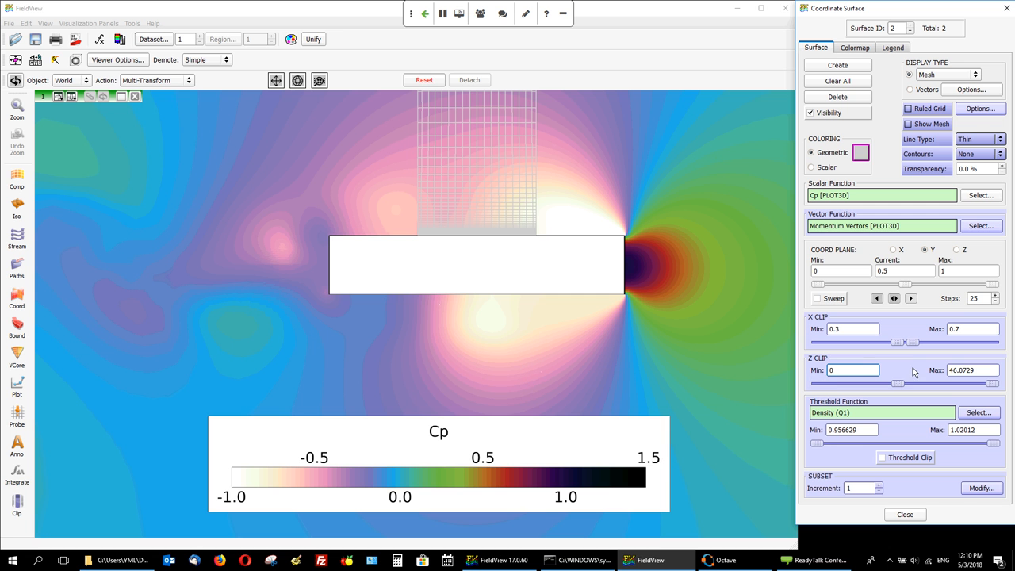
pyautogui.doubleClick(979, 371)
pyautogui.write('0.15')
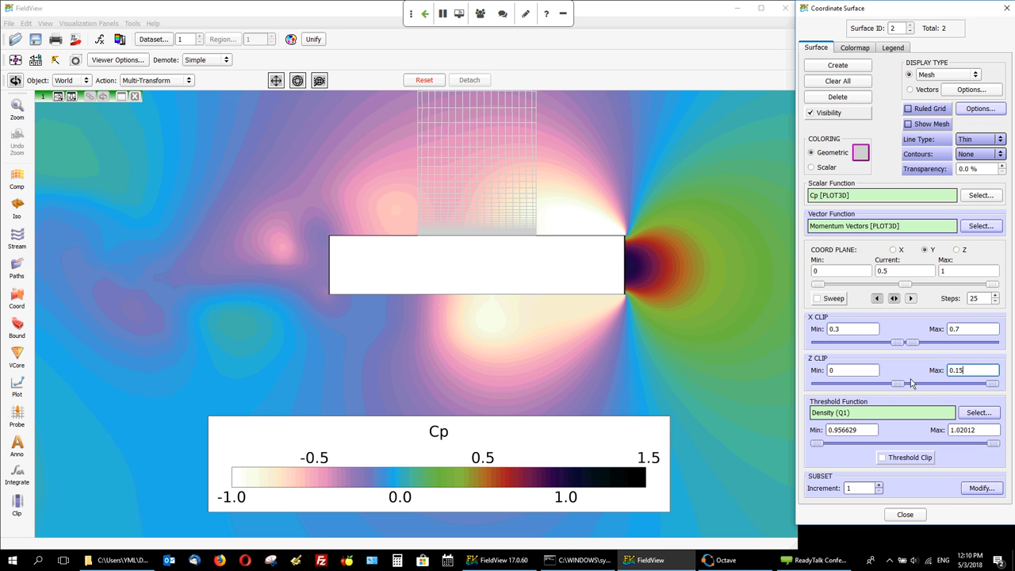
pyautogui.press('Return')
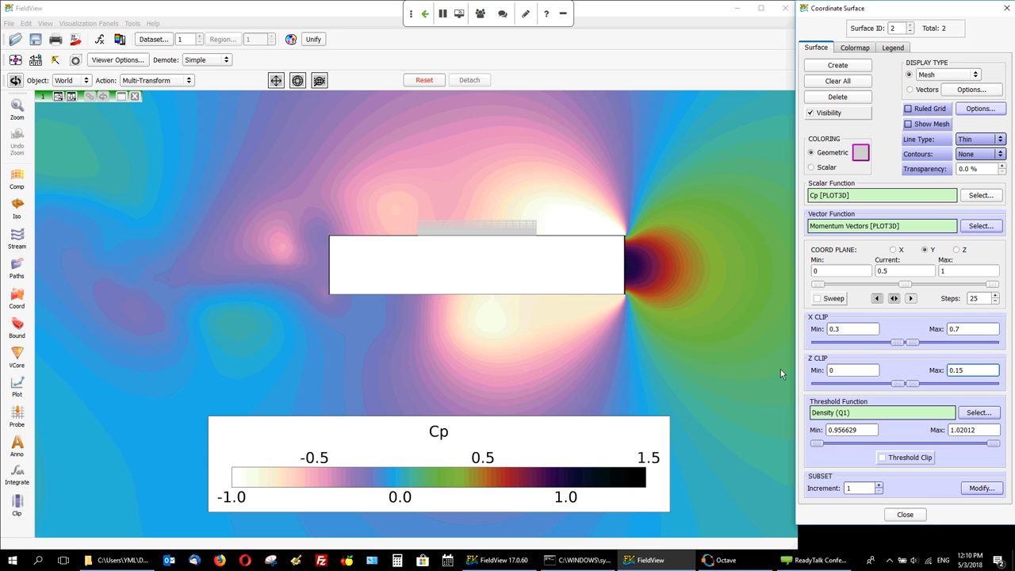
# Step: Export the clipped mesh surface's data as a comma separated values file named webinar_test in the Exports folder
pyautogui.click(489, 304)
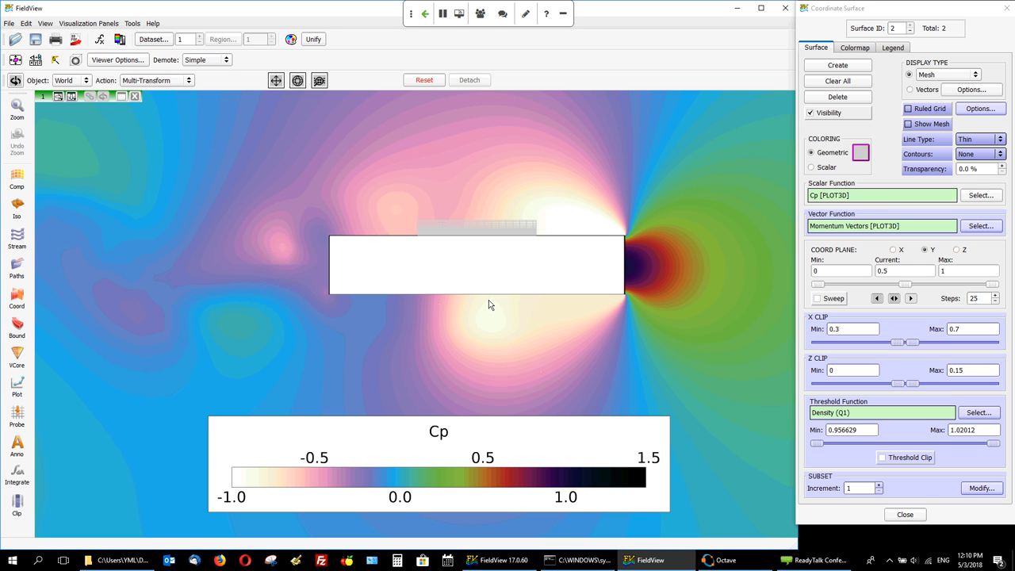
pyautogui.moveTo(489, 303); pyautogui.dragTo(493, 291)
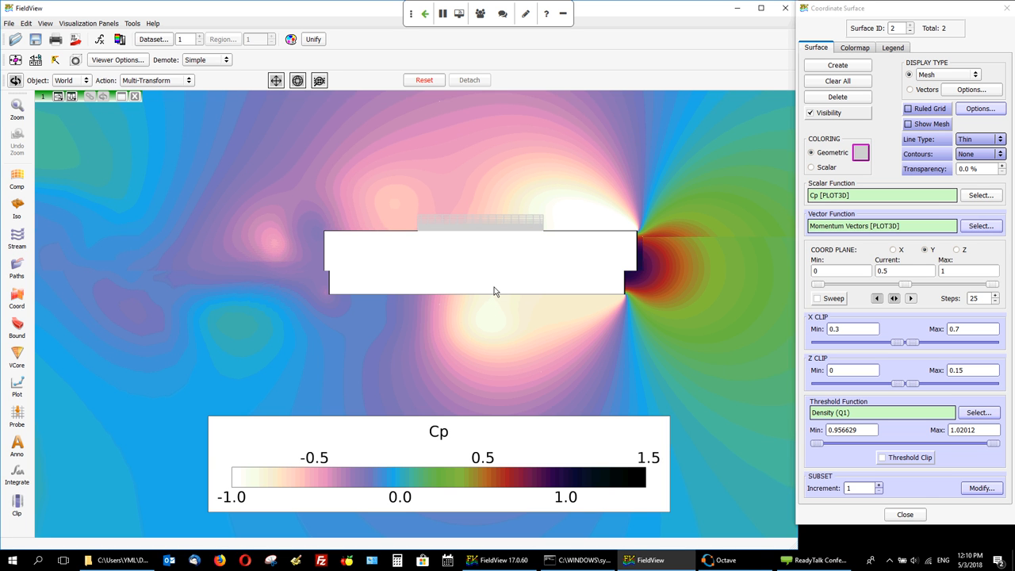
pyautogui.moveTo(494, 286); pyautogui.dragTo(500, 256, button='right')
pyautogui.moveTo(477, 272); pyautogui.dragTo(403, 368)
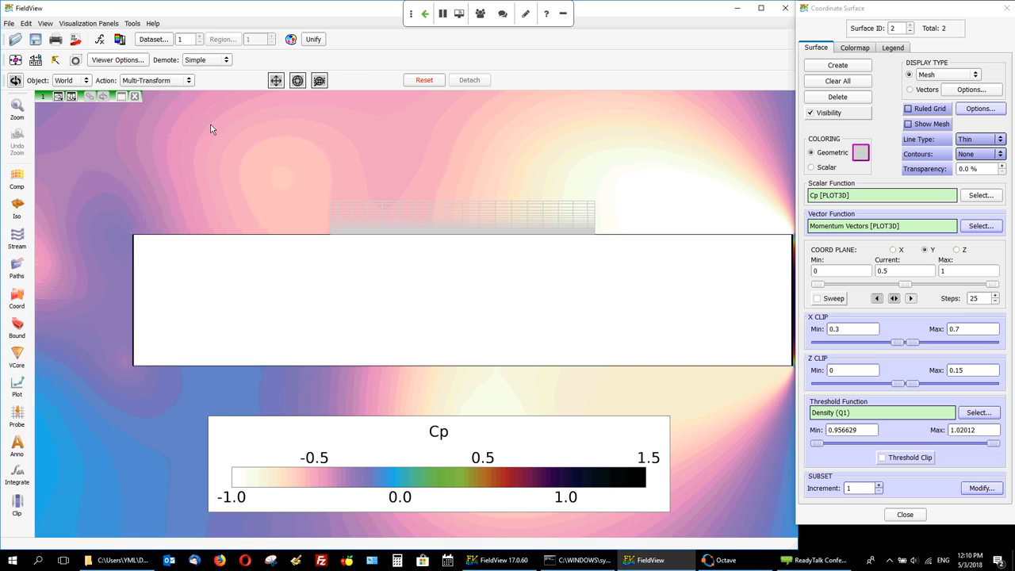
pyautogui.click(130, 23)
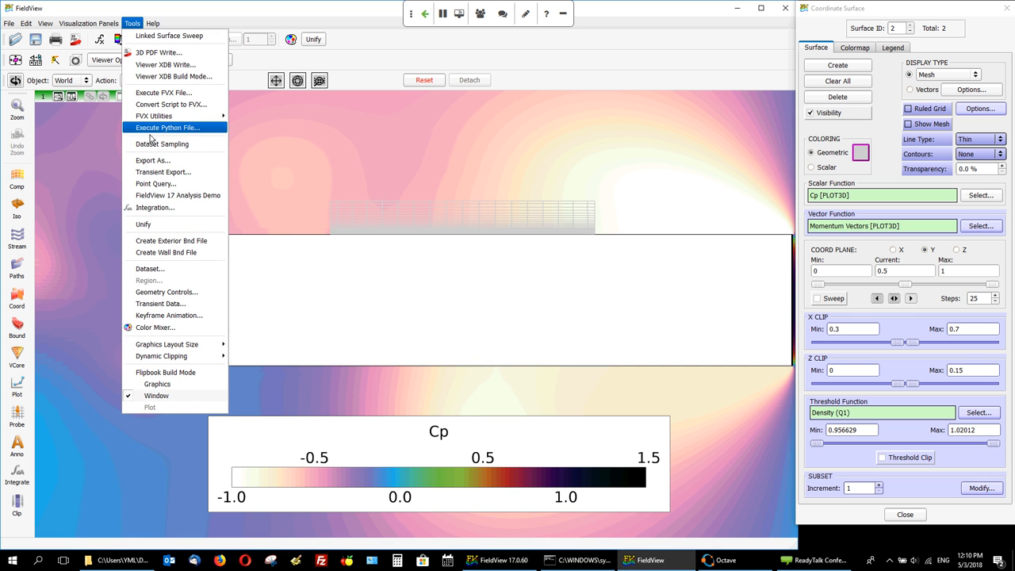
pyautogui.click(163, 161)
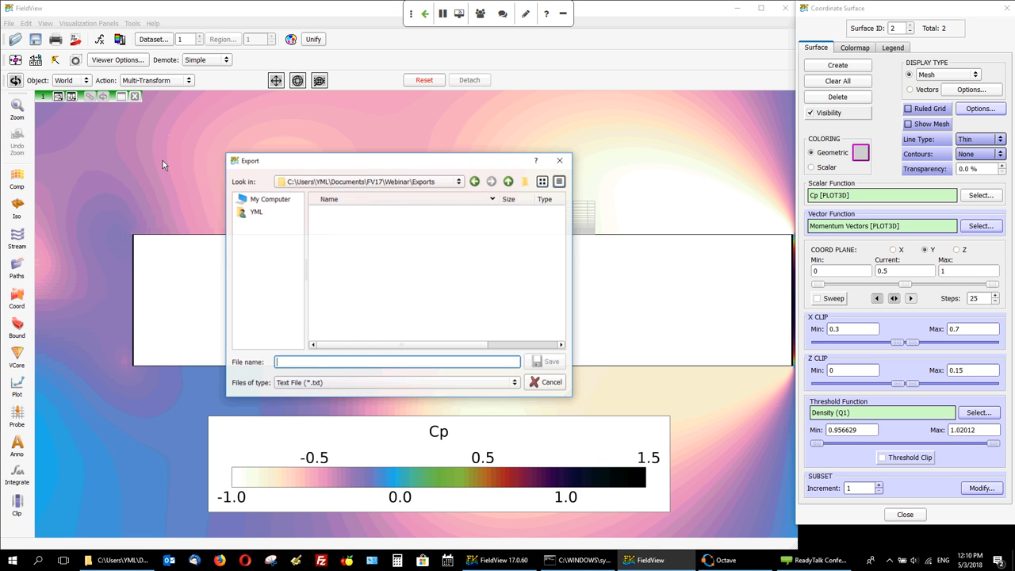
pyautogui.click(448, 382)
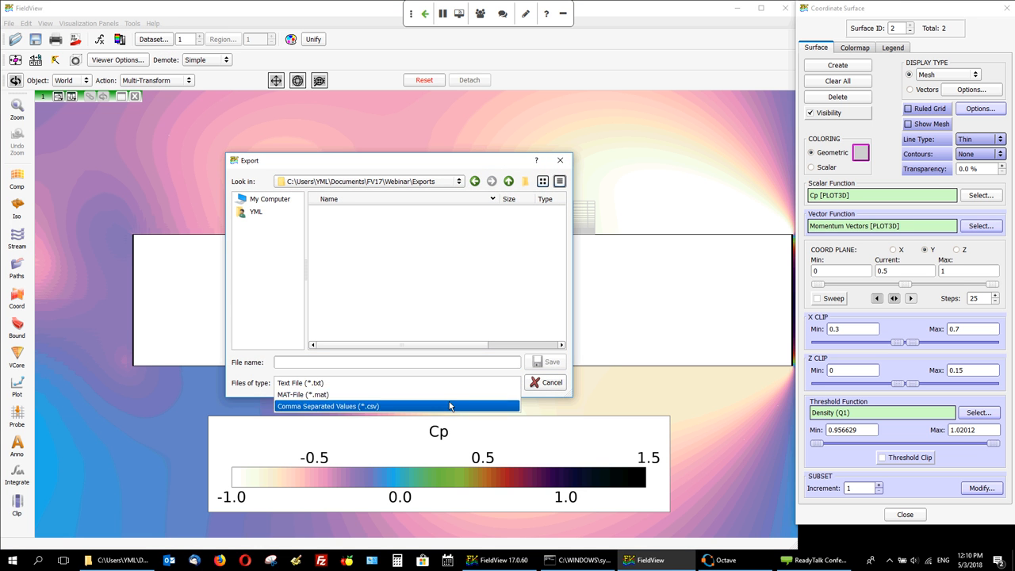
pyautogui.click(448, 406)
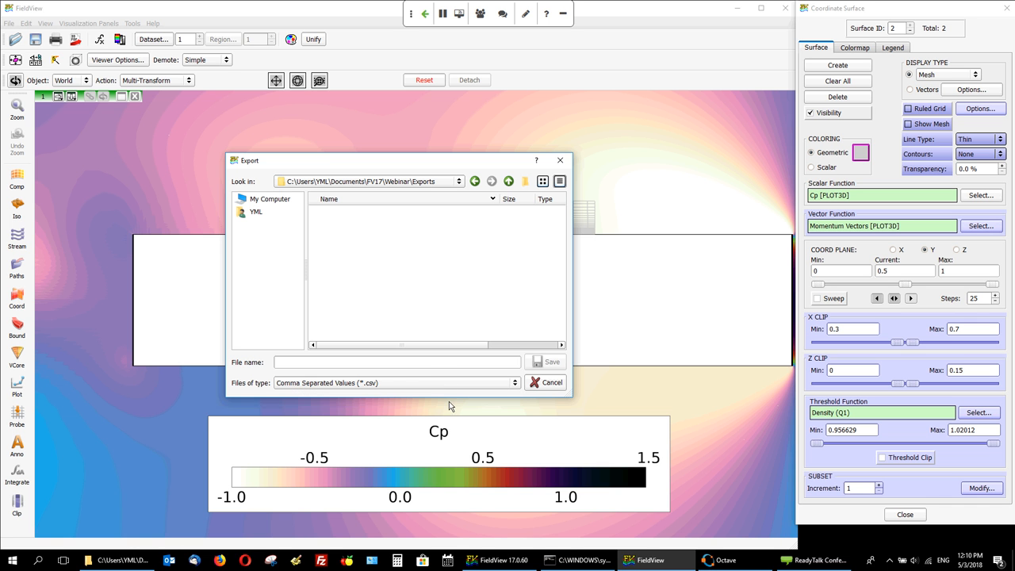
pyautogui.click(429, 363)
pyautogui.write('we')
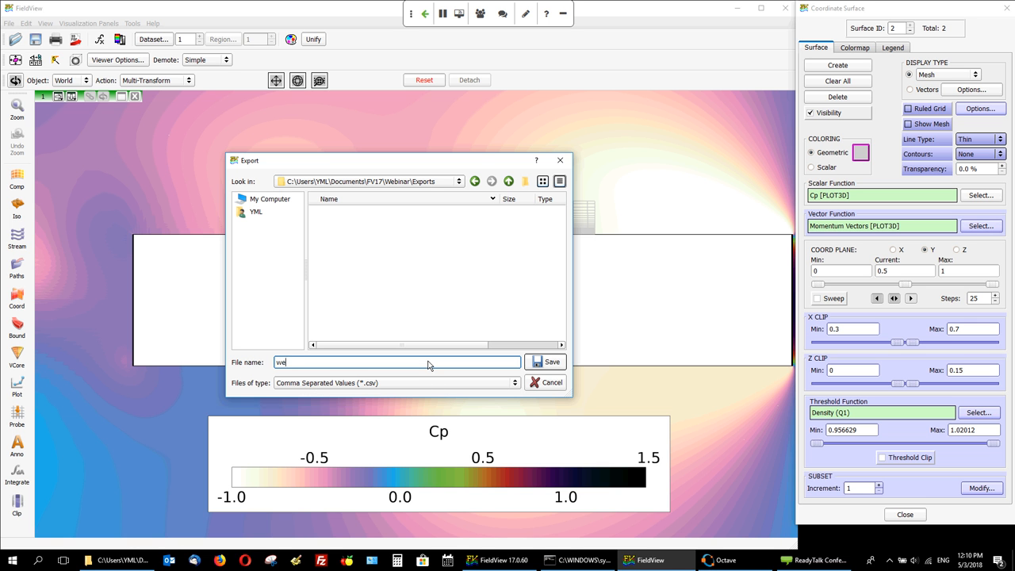
pyautogui.write('binar_test')
pyautogui.press('Return')
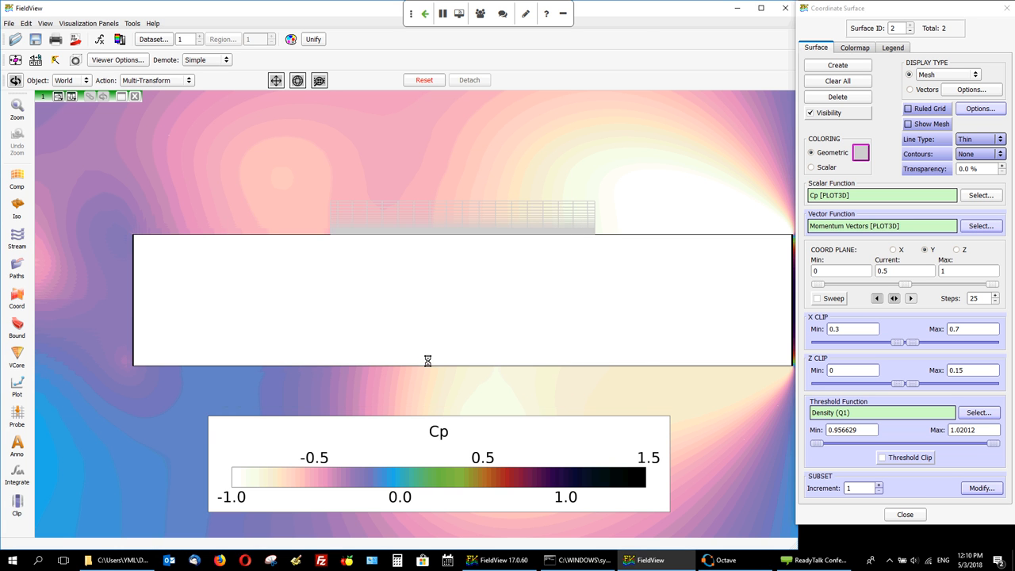
# Step: Switch to File Explorer and examine the exported webinar_test.csv in Excel, closing the workbook when done
pyautogui.click(129, 562)
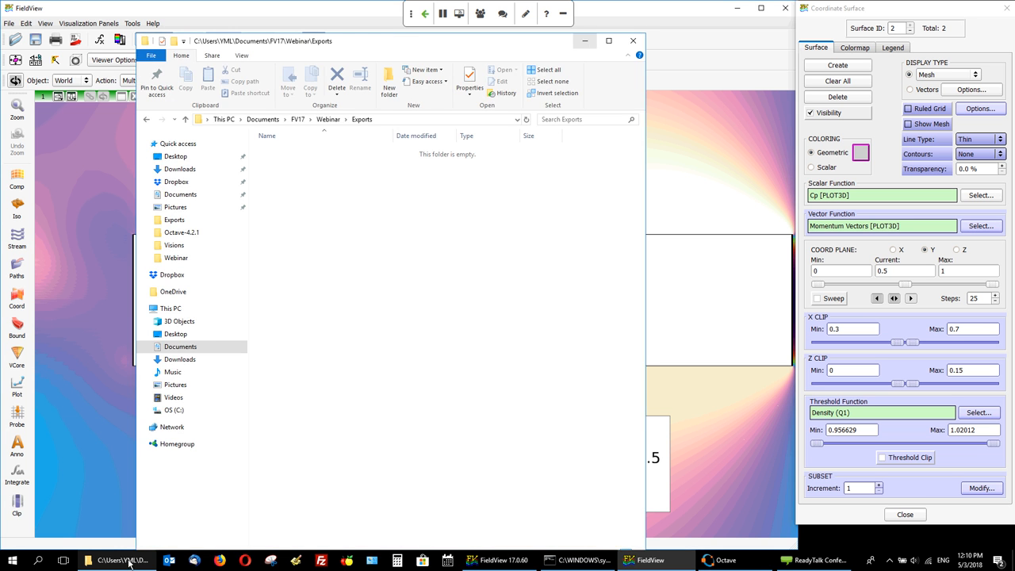
pyautogui.click(128, 562)
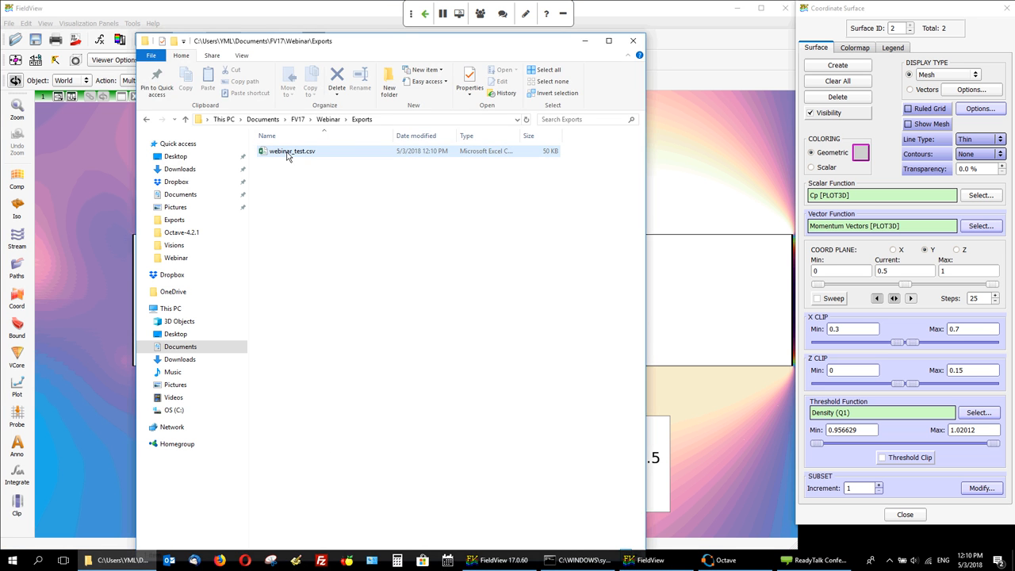
pyautogui.doubleClick(289, 152)
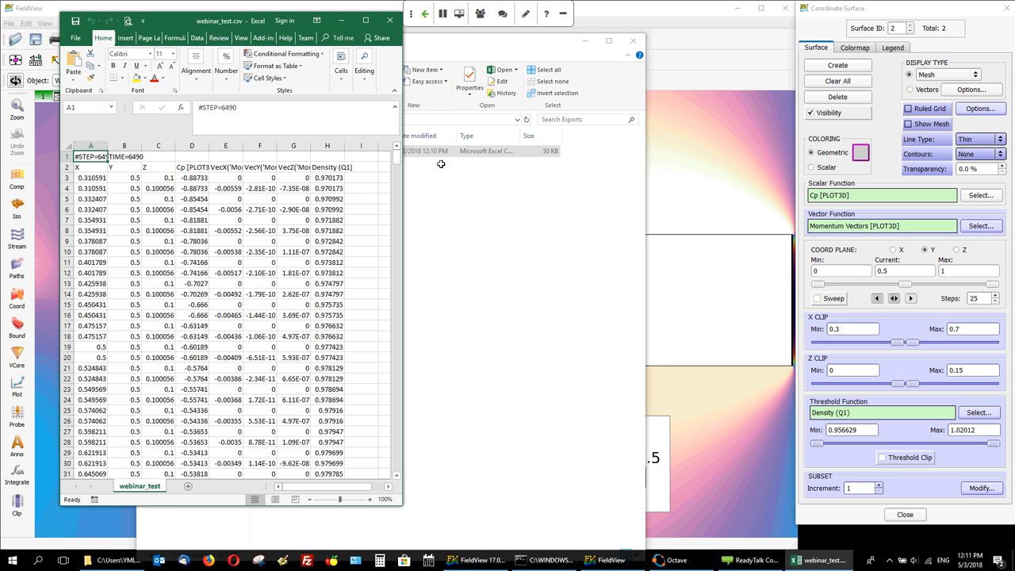
pyautogui.click(393, 25)
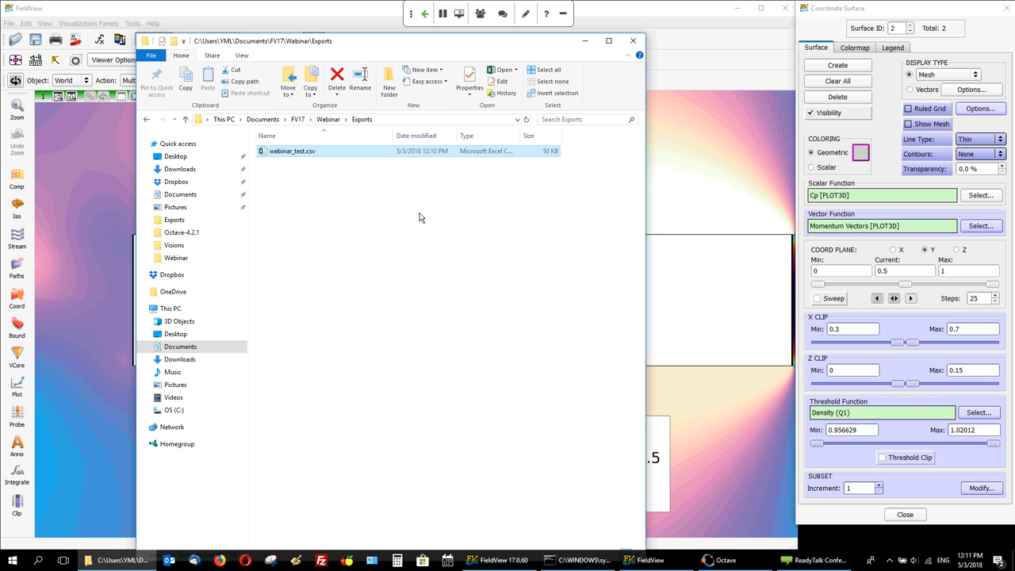
# Step: Examine webinar_test.csv as plain text in Programmer's Notepad, and return to FieldView
pyautogui.rightClick(294, 151)
pyautogui.moveTo(367, 287)
pyautogui.click(489, 314)
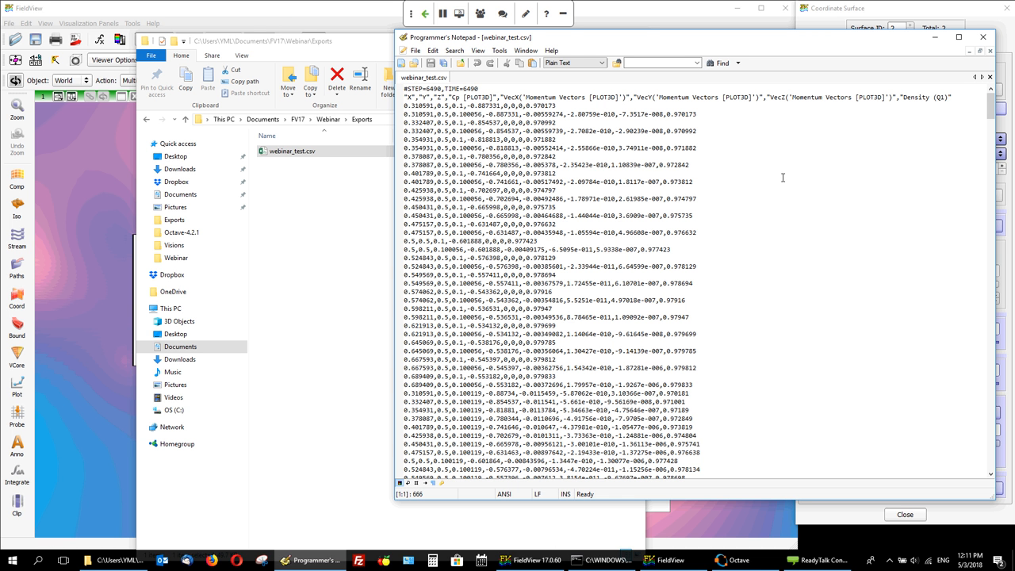
pyautogui.click(933, 38)
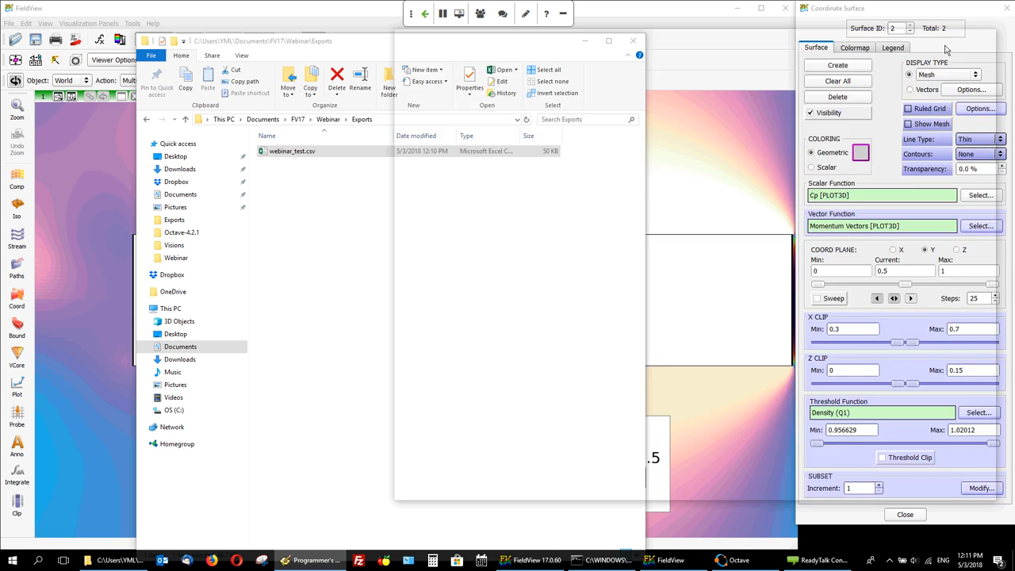
pyautogui.click(584, 39)
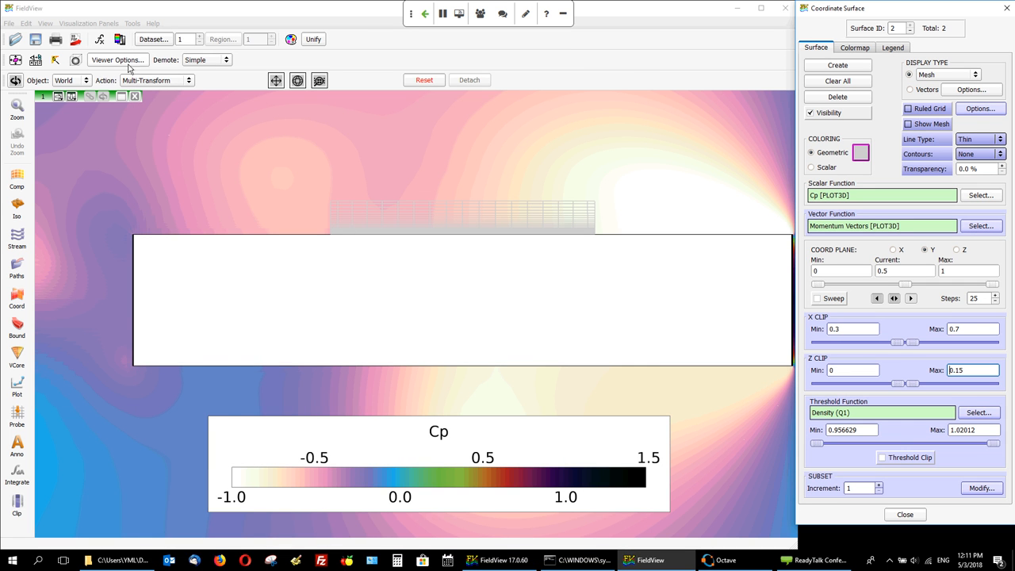
# Step: Start a transient export and limit its time step range to 6490 through 6507
pyautogui.click(132, 23)
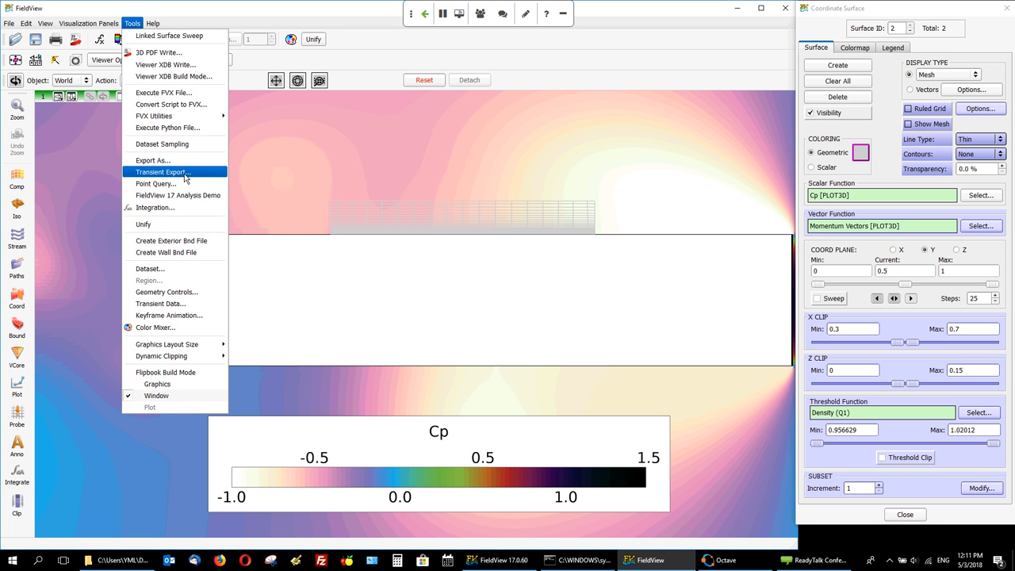
pyautogui.click(184, 176)
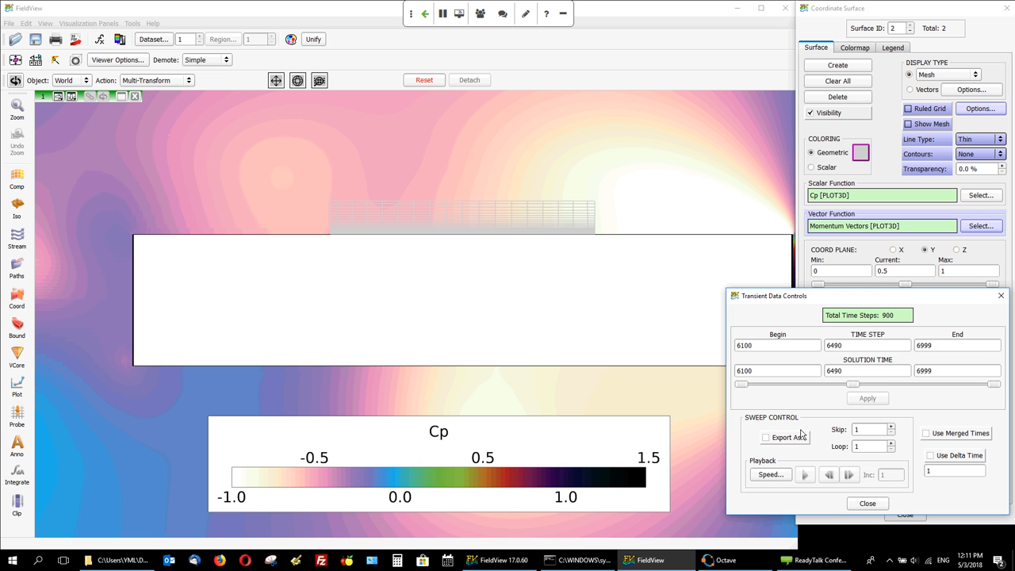
pyautogui.moveTo(743, 384); pyautogui.dragTo(844, 384)
pyautogui.moveTo(993, 383); pyautogui.dragTo(877, 389)
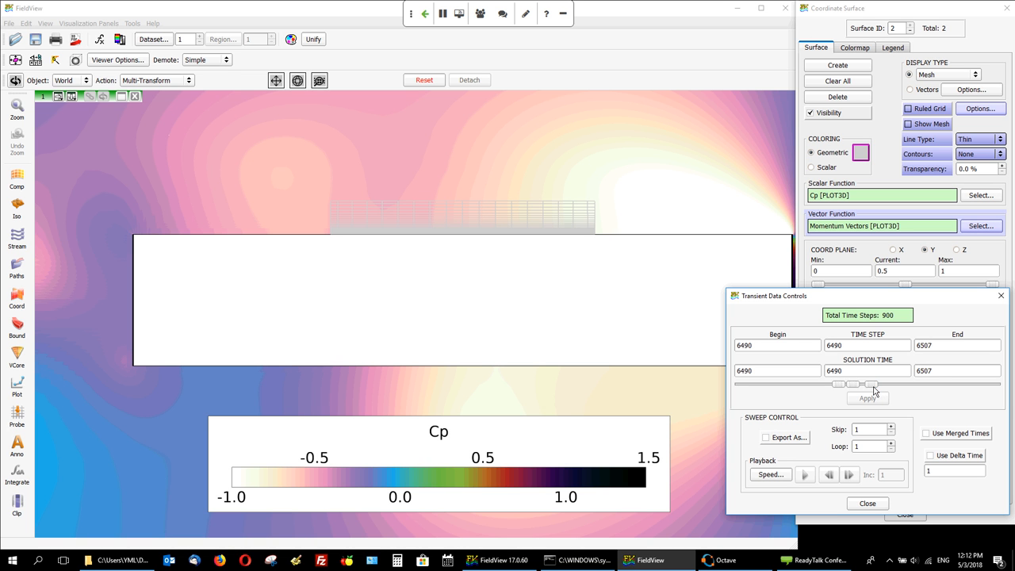
# Step: Export the surface data over the time range as comma separated values files with the base name webinar_test2
pyautogui.click(766, 438)
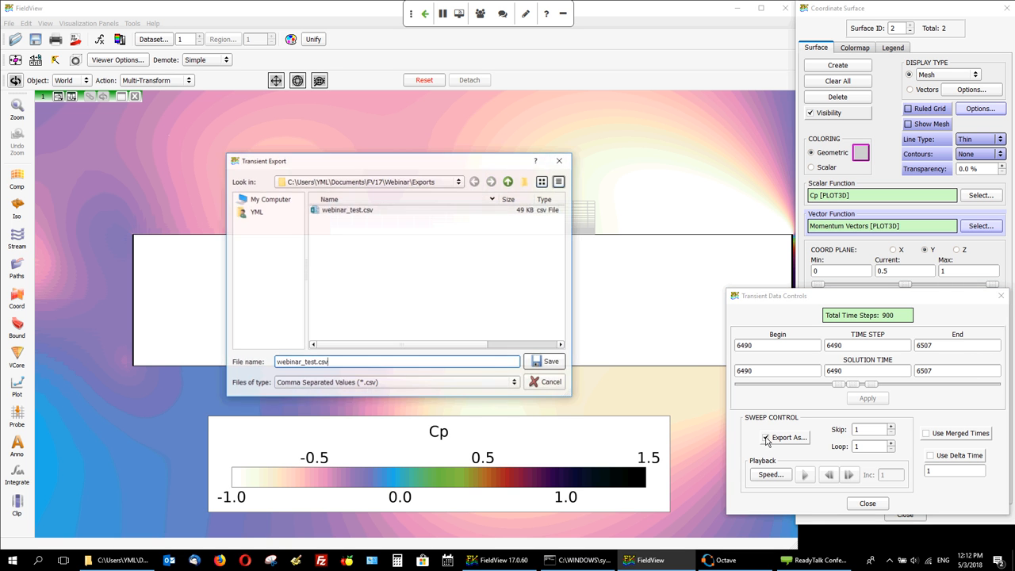
pyautogui.hotkey('shift', 'Left')
pyautogui.hotkey('shift', 'Left')
pyautogui.hotkey('shift', 'Left')
pyautogui.hotkey('shift', 'Left')
pyautogui.write('2')
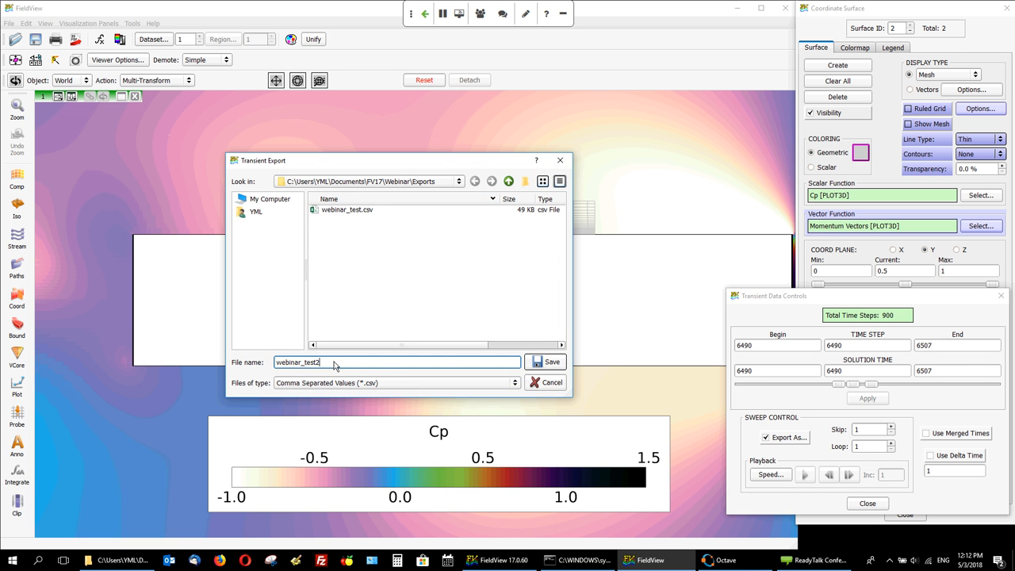
pyautogui.click(546, 365)
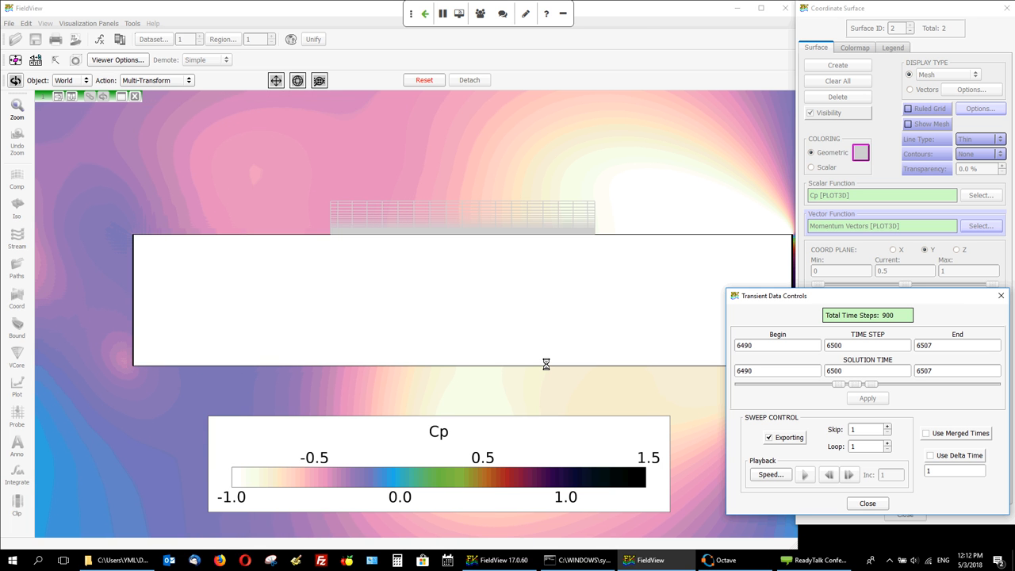
# Step: Switch to File Explorer to check the exported files, and open the hands-on-python folder inside Webinar
pyautogui.hotkey('alt', 'Tab')
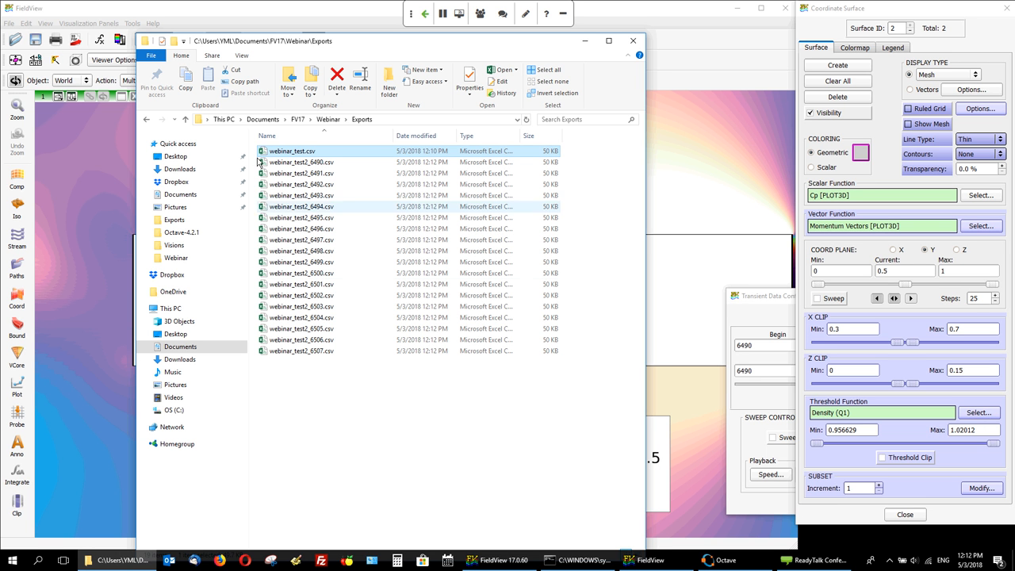
pyautogui.click(324, 120)
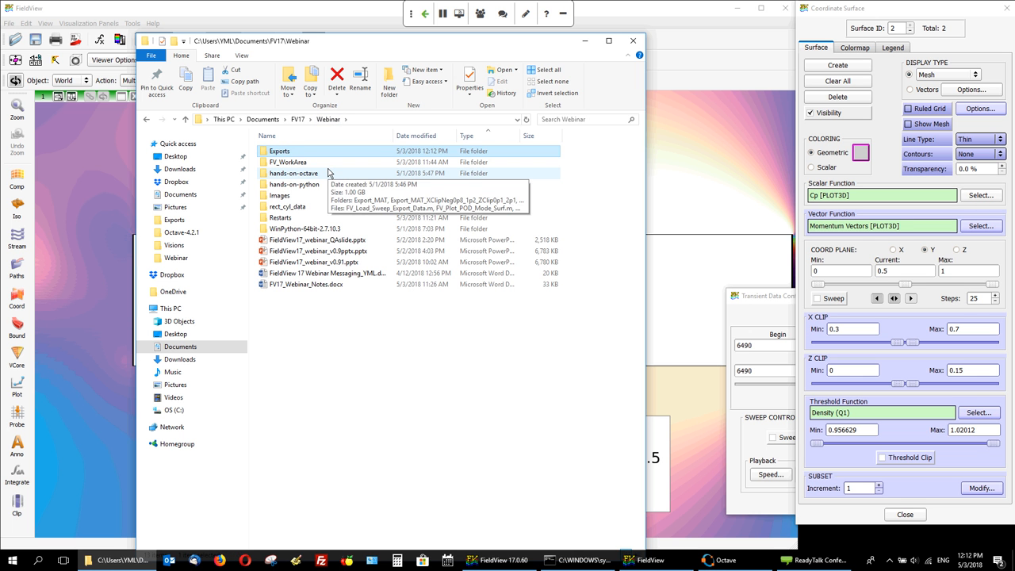
pyautogui.doubleClick(294, 184)
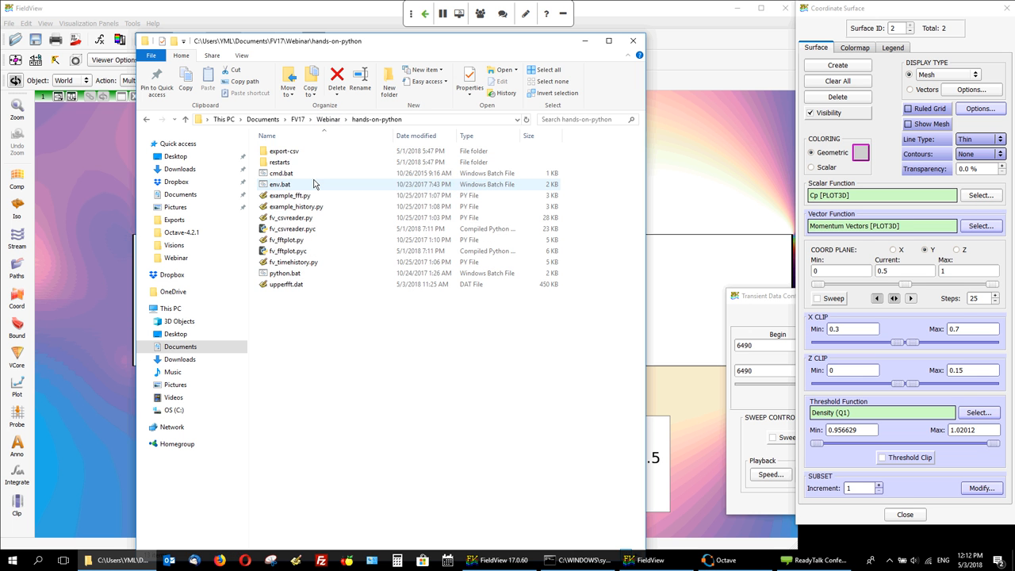
# Step: Look through the upper_history CSV files in the export-csv folder, and return to FieldView
pyautogui.doubleClick(298, 152)
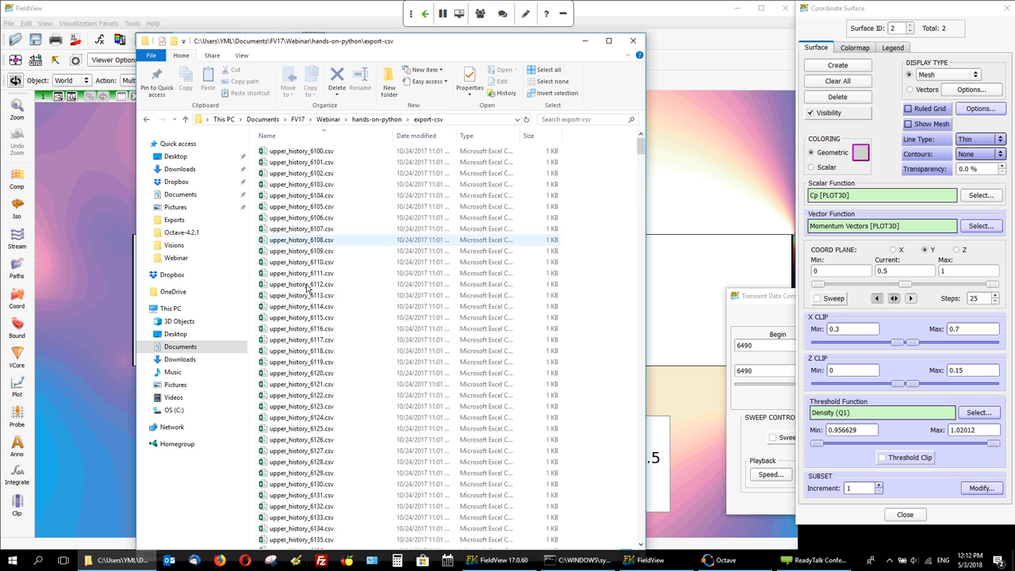
pyautogui.scroll(-20, 312, 290)
pyautogui.scroll(10, 315, 293)
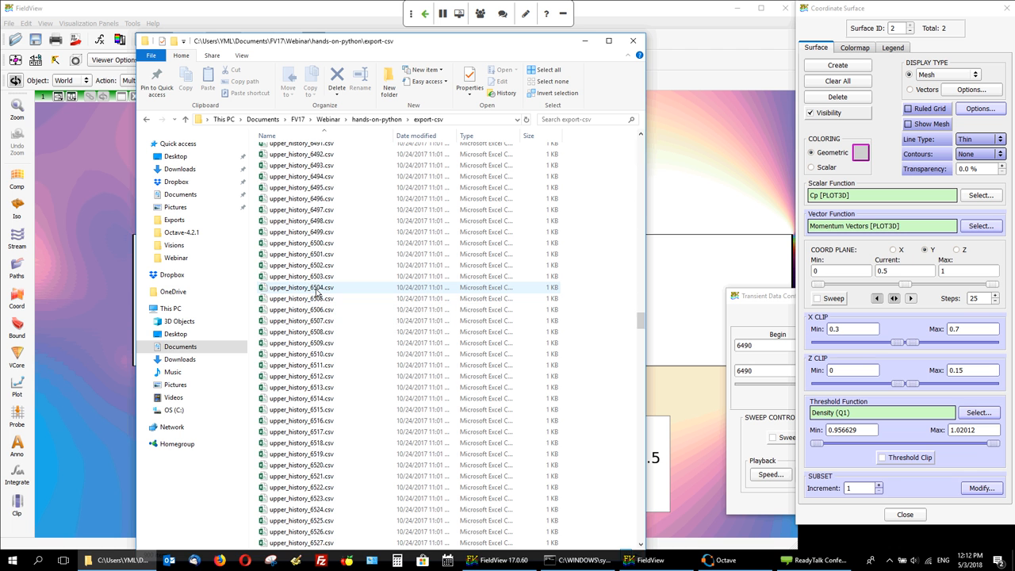
pyautogui.click(585, 44)
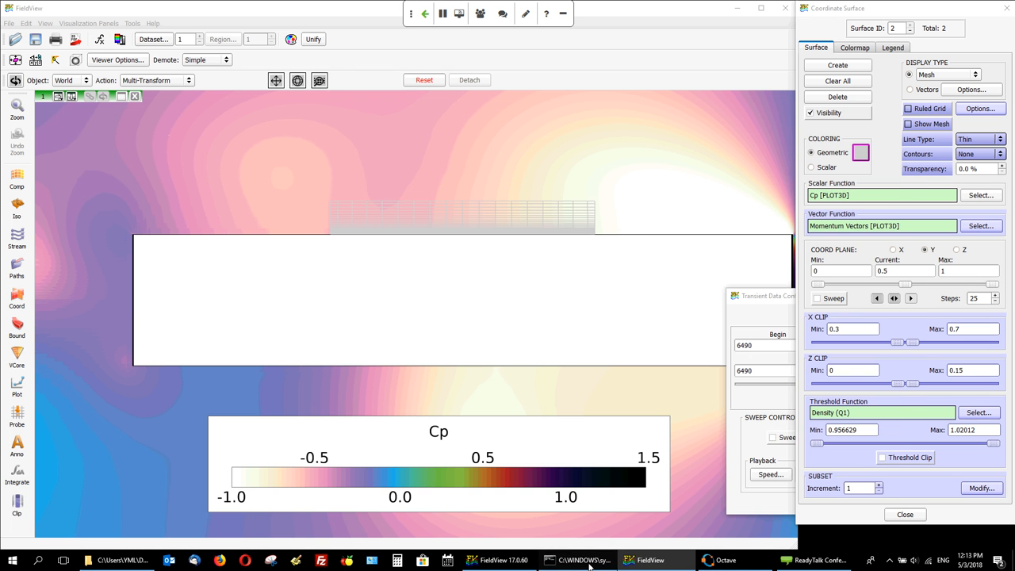
# Step: Switch to the command prompt and run the example_fft.py script with Python
pyautogui.click(590, 565)
pyautogui.write('pyth')
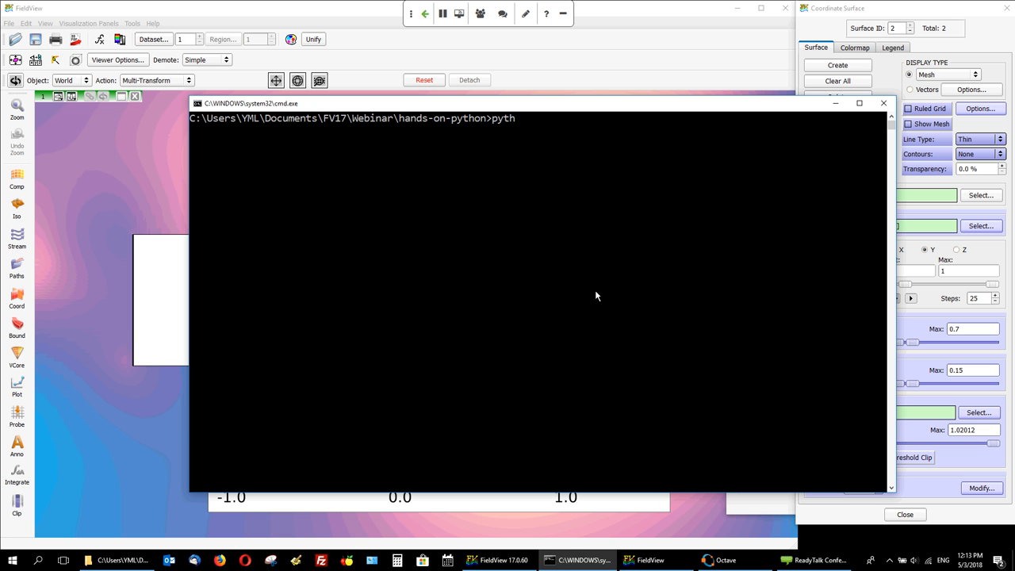
pyautogui.write('on ex')
pyautogui.press('Tab')
pyautogui.press('Return')
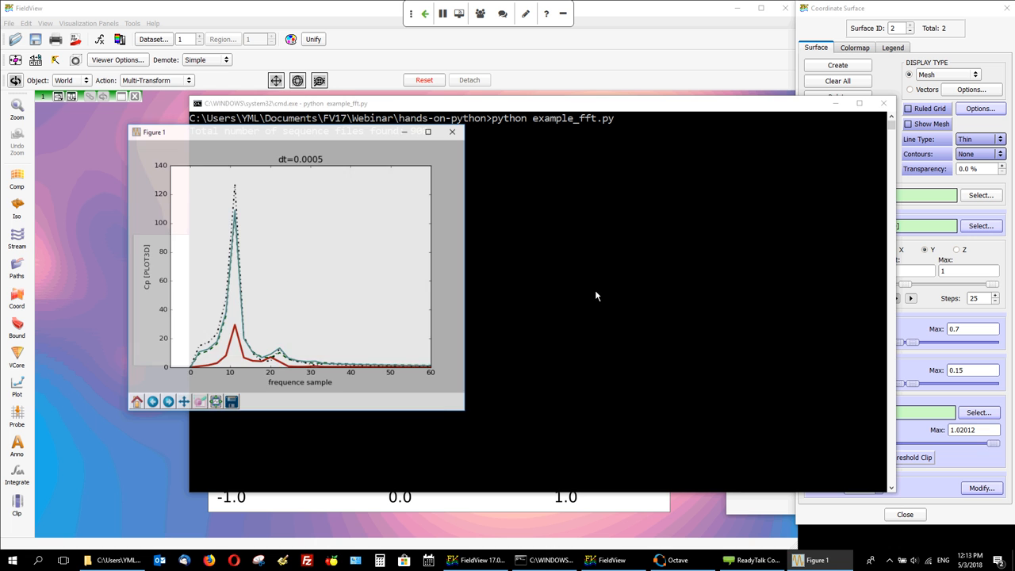
# Step: Bring the frequency plot to the front, enlarge its window to examine the curves, and close the plot and command prompt
pyautogui.click(596, 296)
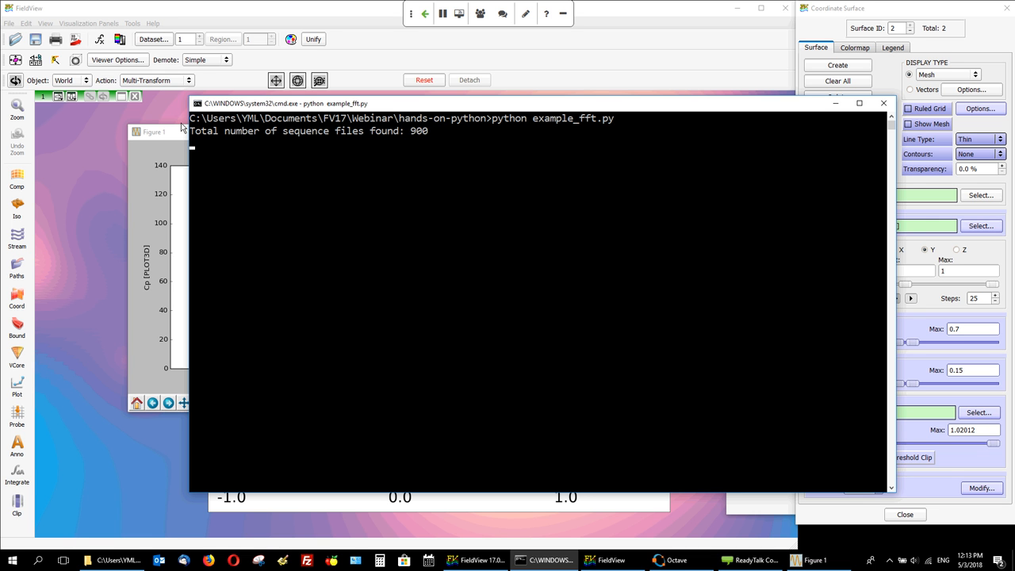
pyautogui.click(180, 133)
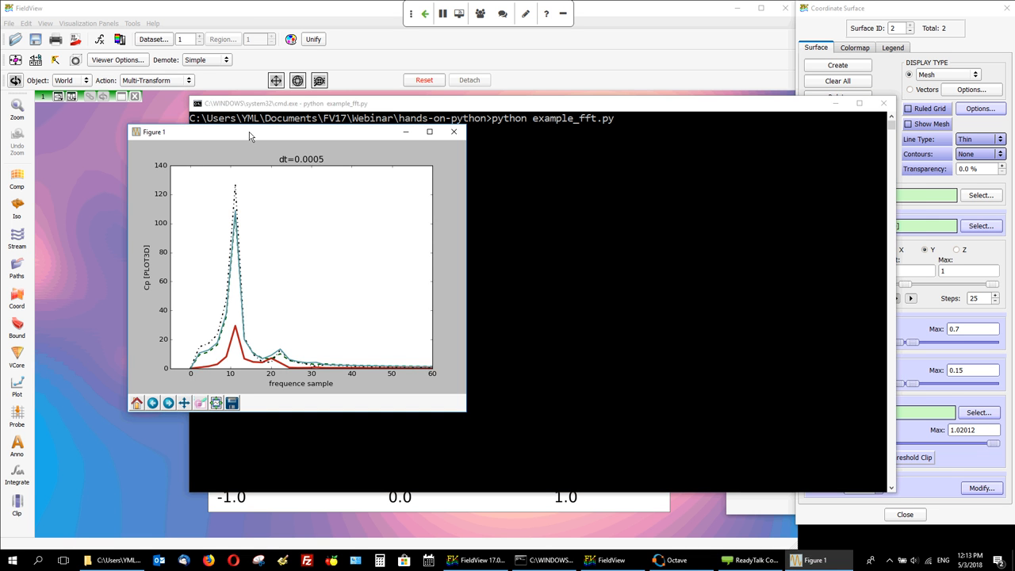
pyautogui.moveTo(249, 132); pyautogui.dragTo(246, 65)
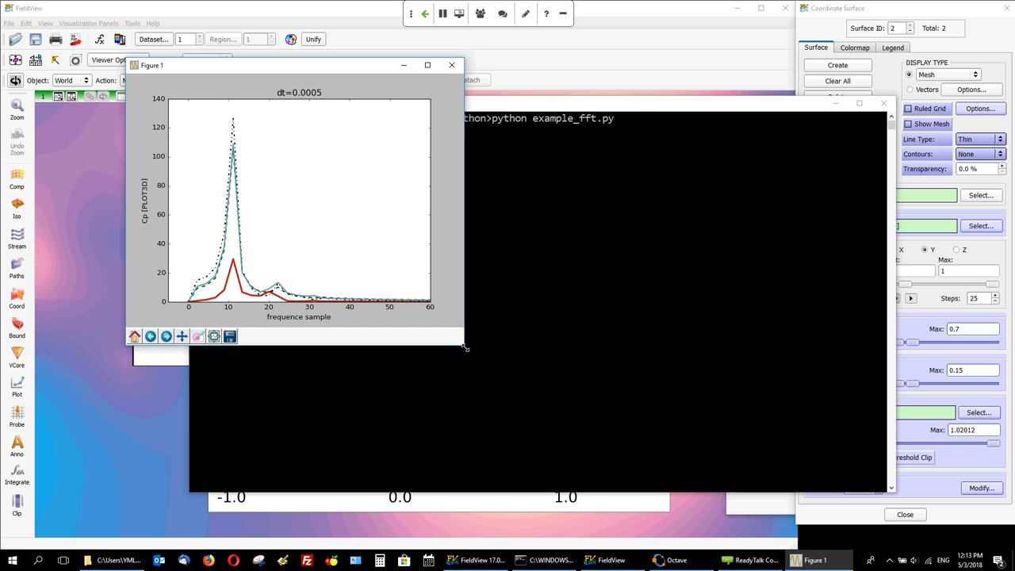
pyautogui.moveTo(465, 347); pyautogui.dragTo(691, 458)
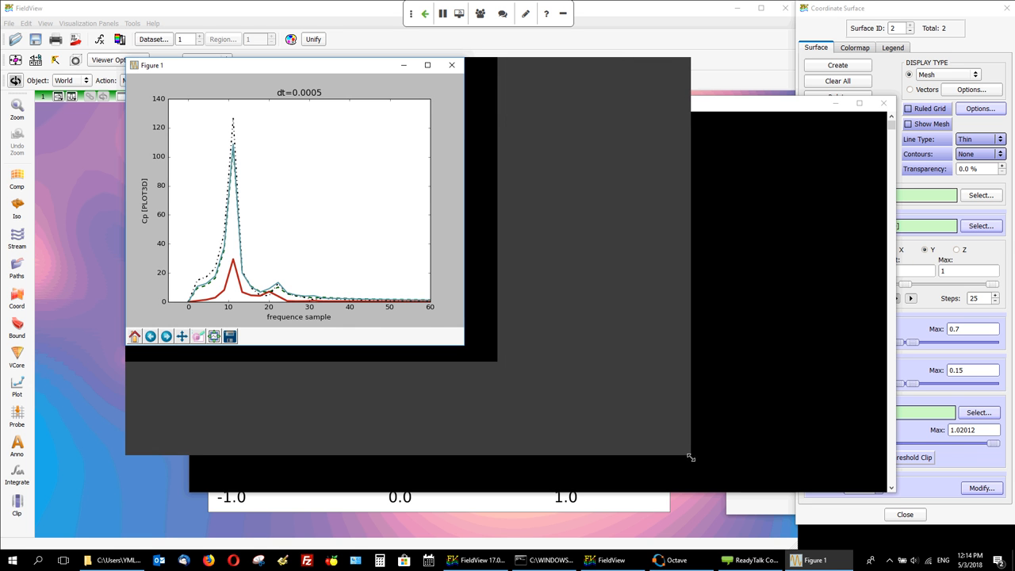
pyautogui.moveTo(450, 64); pyautogui.dragTo(512, 78)
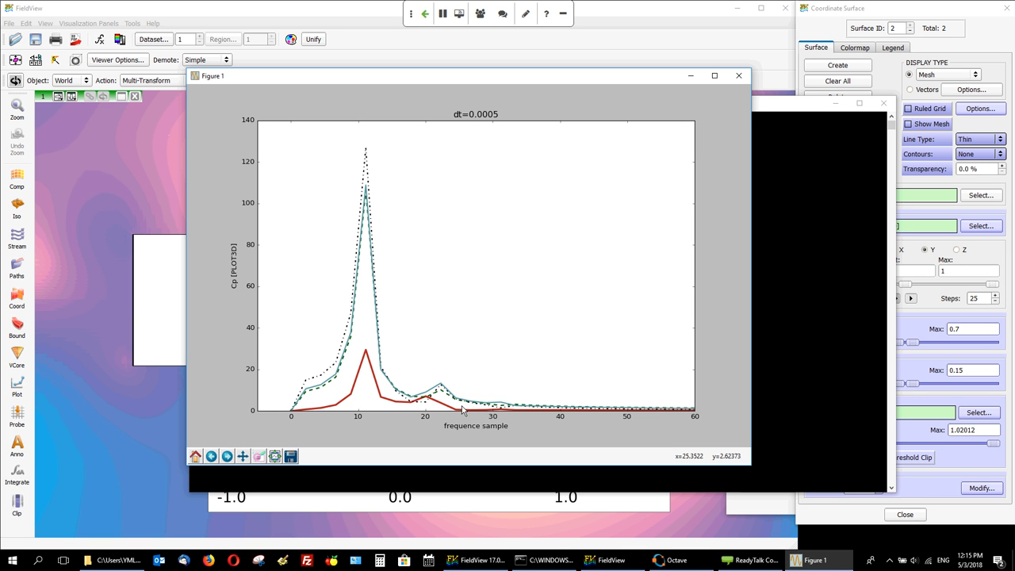
pyautogui.click(738, 77)
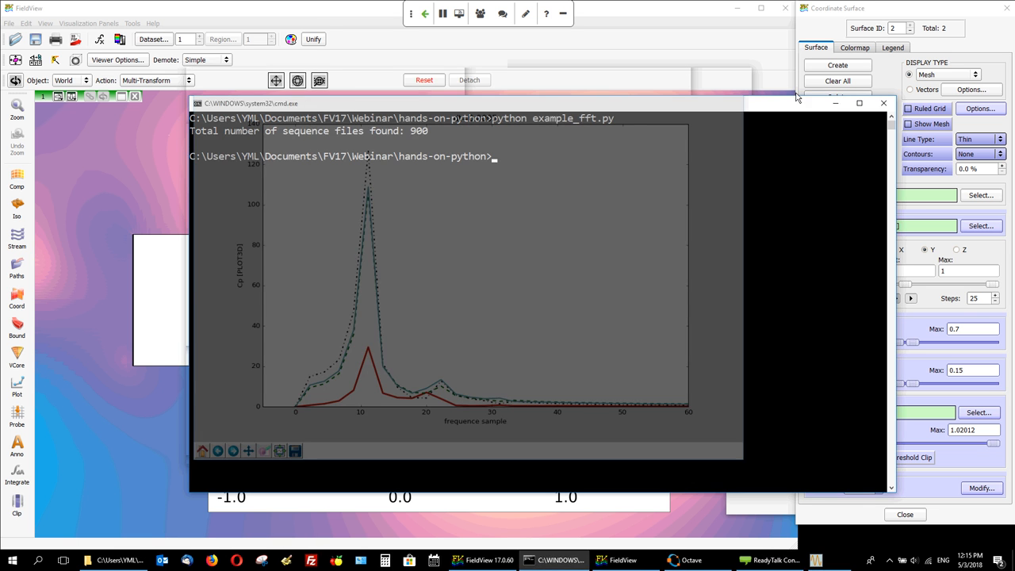
pyautogui.click(883, 103)
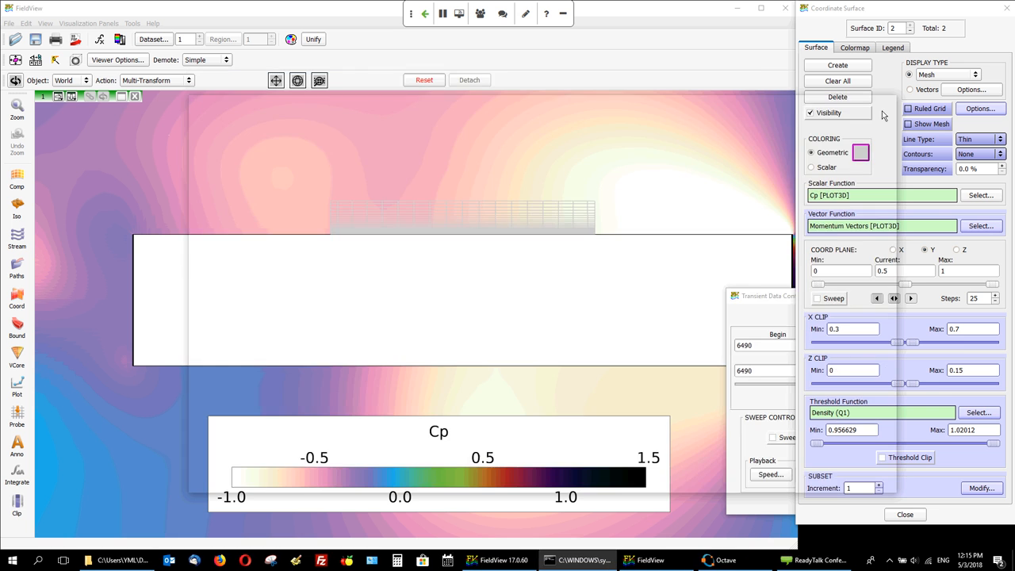
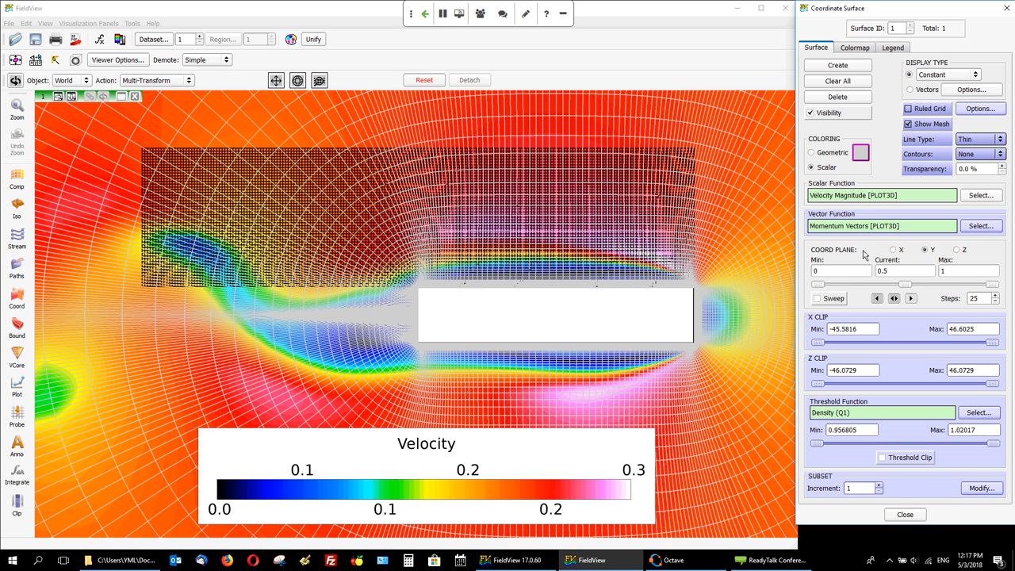
# Step: Hide the coordinate surface's mesh and start a point query with PtQueryInput.mat from the PProbeWorkDirDemo folder as input
pyautogui.click(918, 124)
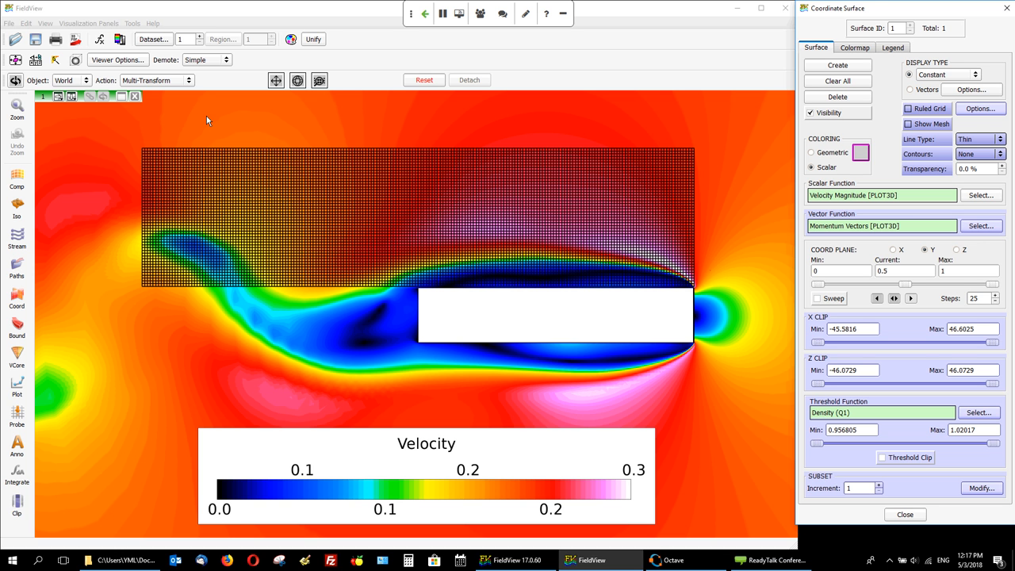
pyautogui.click(134, 25)
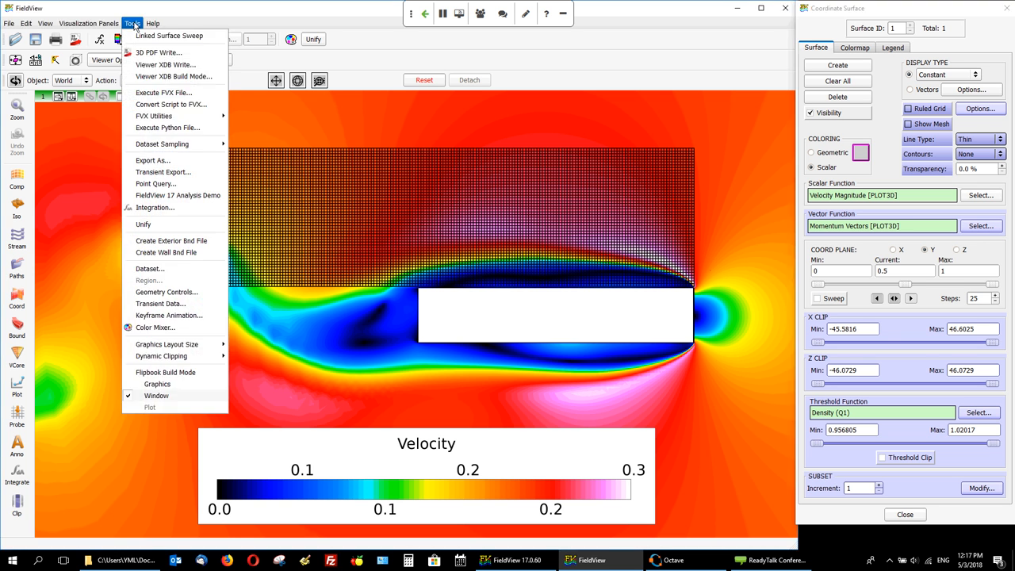
pyautogui.click(157, 184)
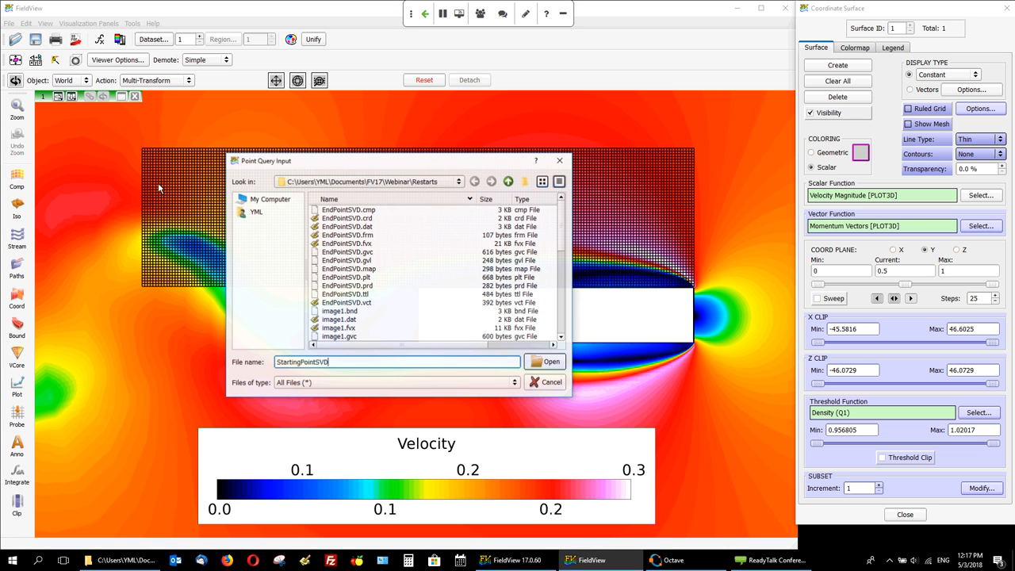
pyautogui.click(508, 181)
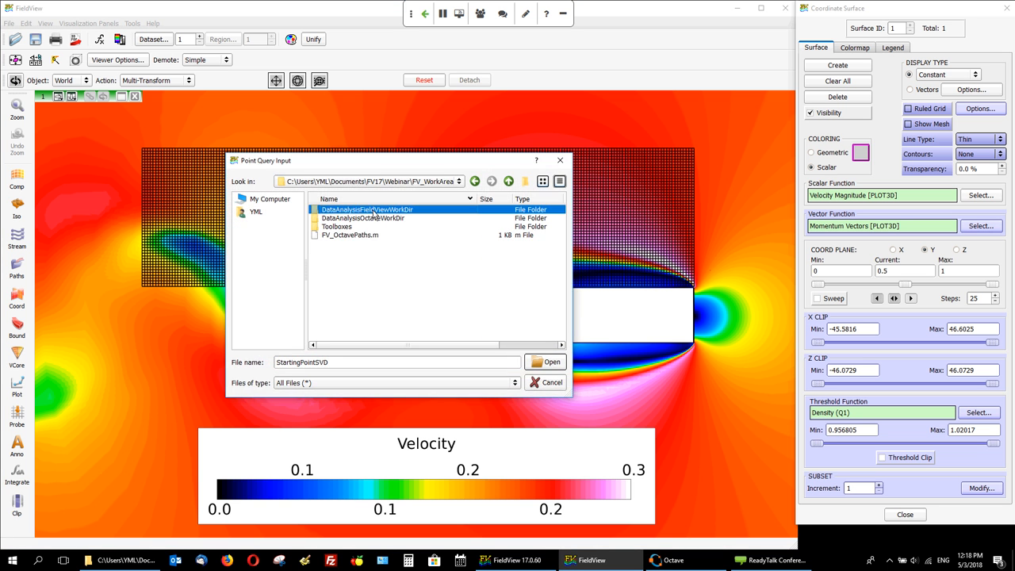
pyautogui.doubleClick(366, 210)
pyautogui.doubleClick(367, 228)
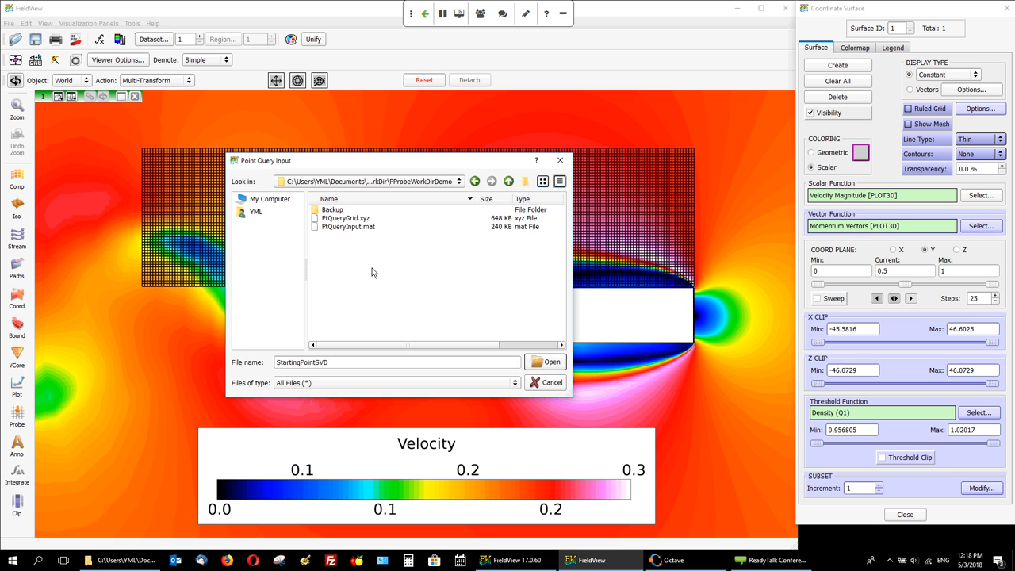
pyautogui.click(333, 227)
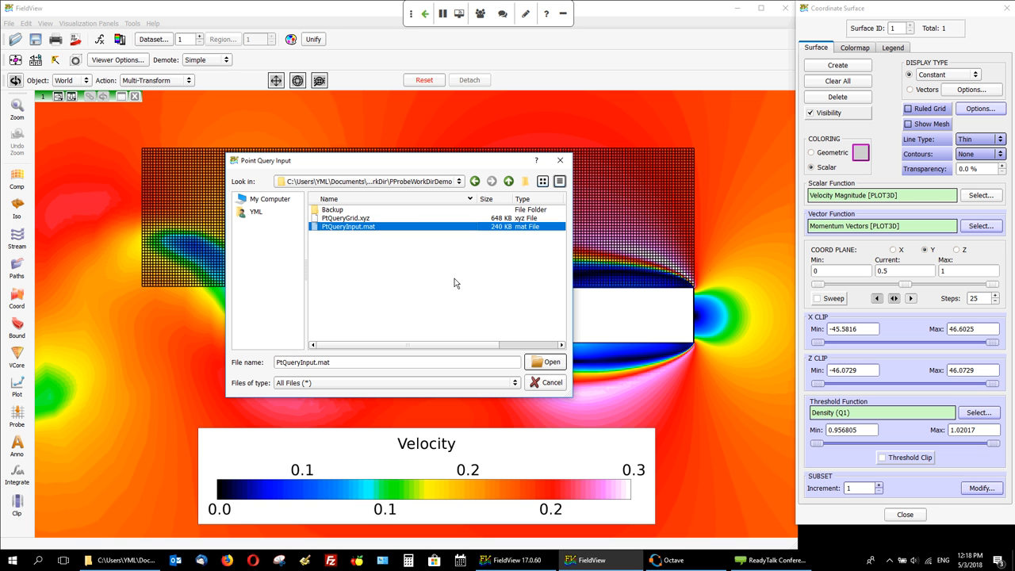
pyautogui.click(548, 363)
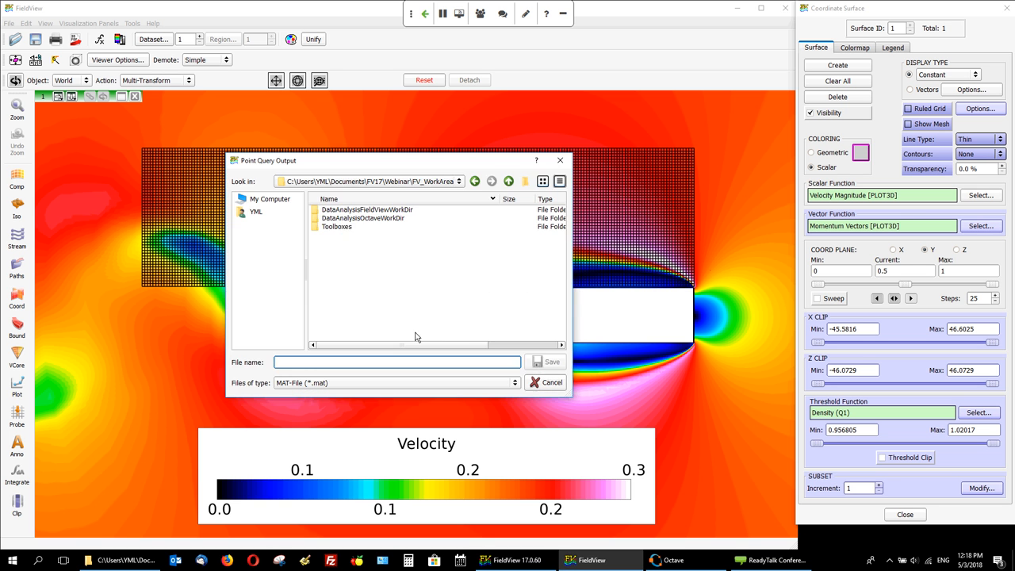
# Step: Save the point query output as a MAT-file named Webinar_Test in the Webinar\FV_WorkArea folder
pyautogui.scroll(-5, 387, 308)
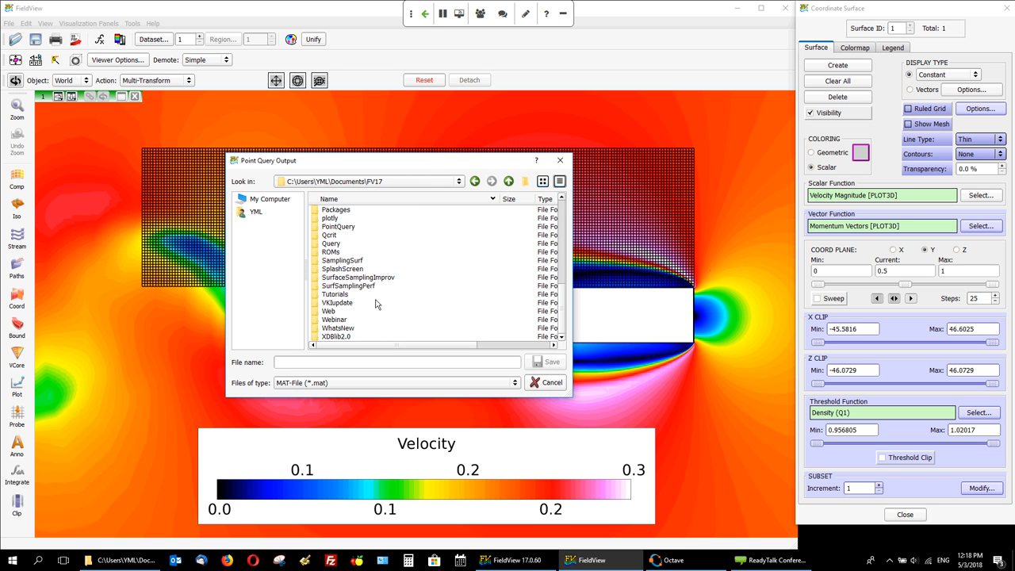
pyautogui.scroll(3, 378, 301)
pyautogui.scroll(-3, 373, 302)
pyautogui.doubleClick(343, 319)
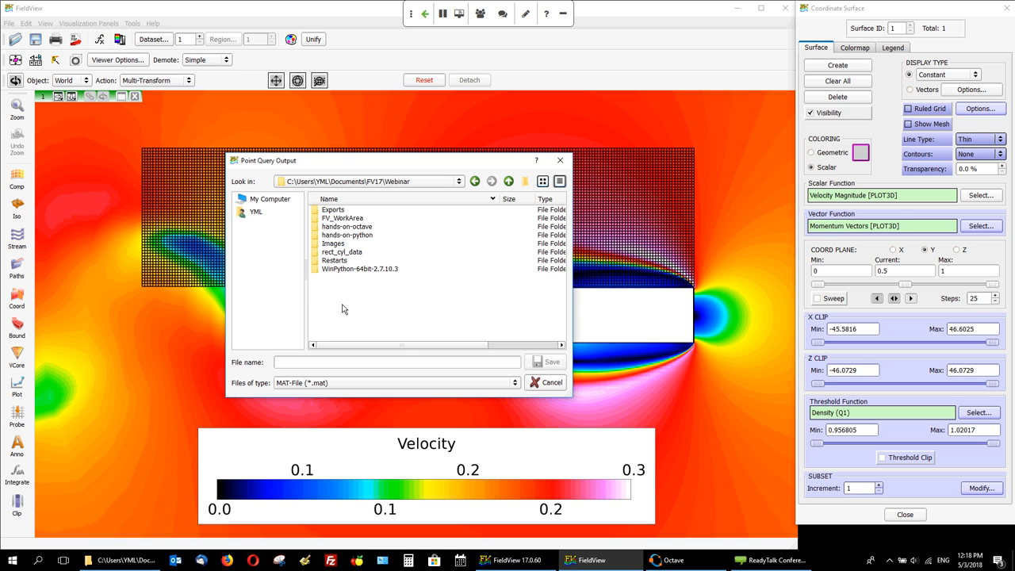
pyautogui.doubleClick(342, 218)
pyautogui.click(351, 362)
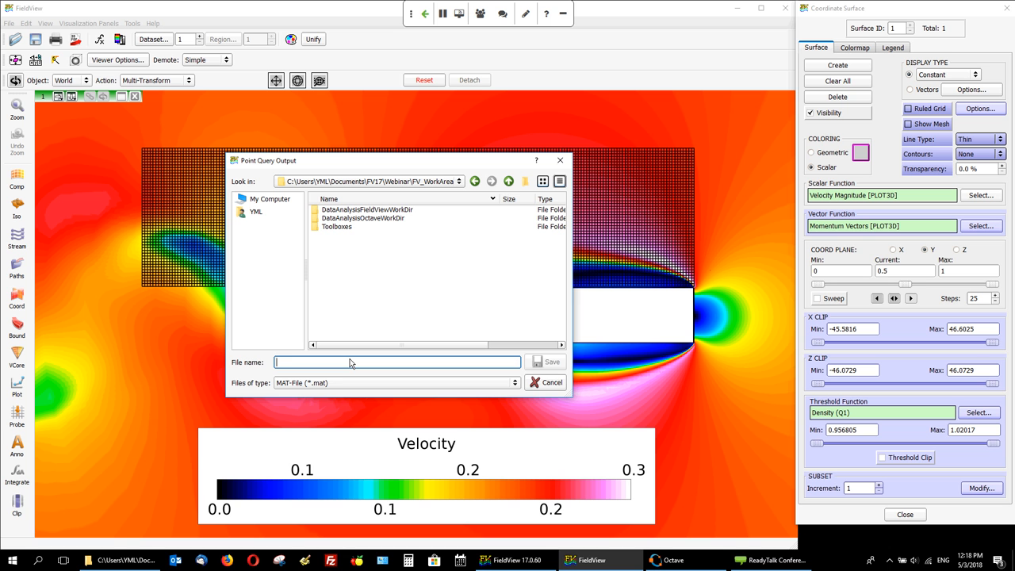
pyautogui.write('Webin')
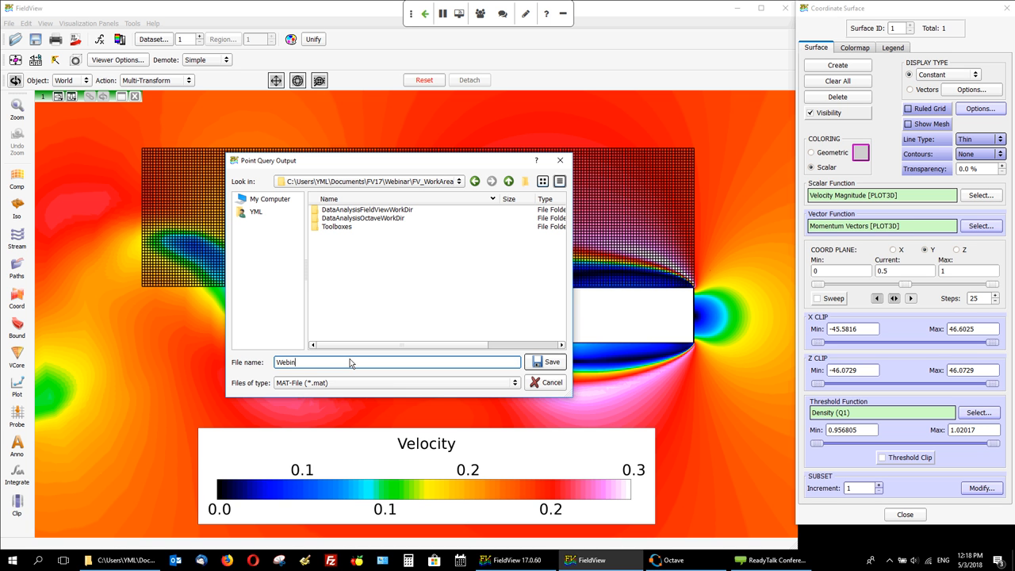
pyautogui.write('ar_Test')
pyautogui.click(544, 363)
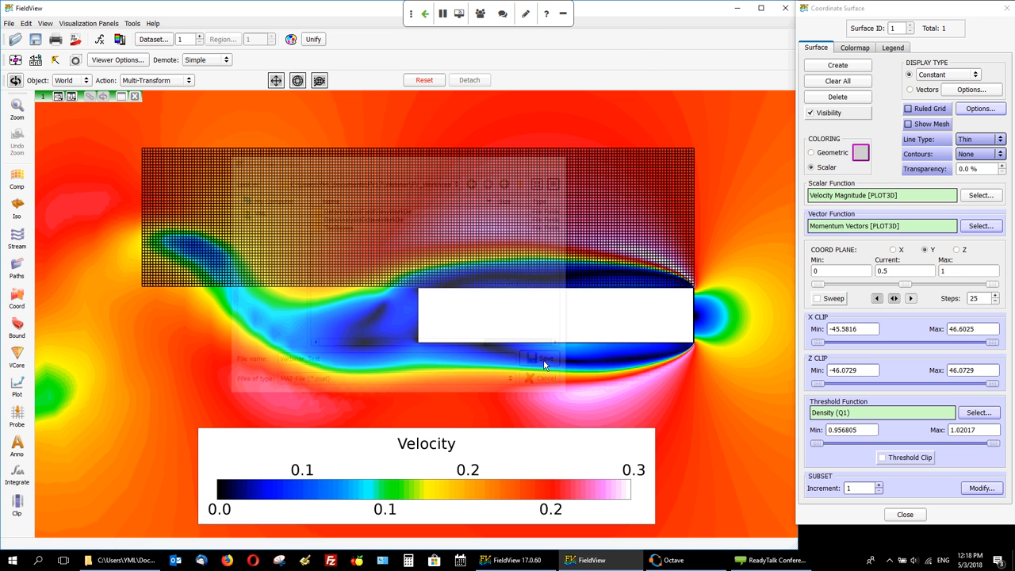
# Step: Switch to File Explorer and check for Webinar_Test.mat in the Webinar\FV_WorkArea folder
pyautogui.click(120, 560)
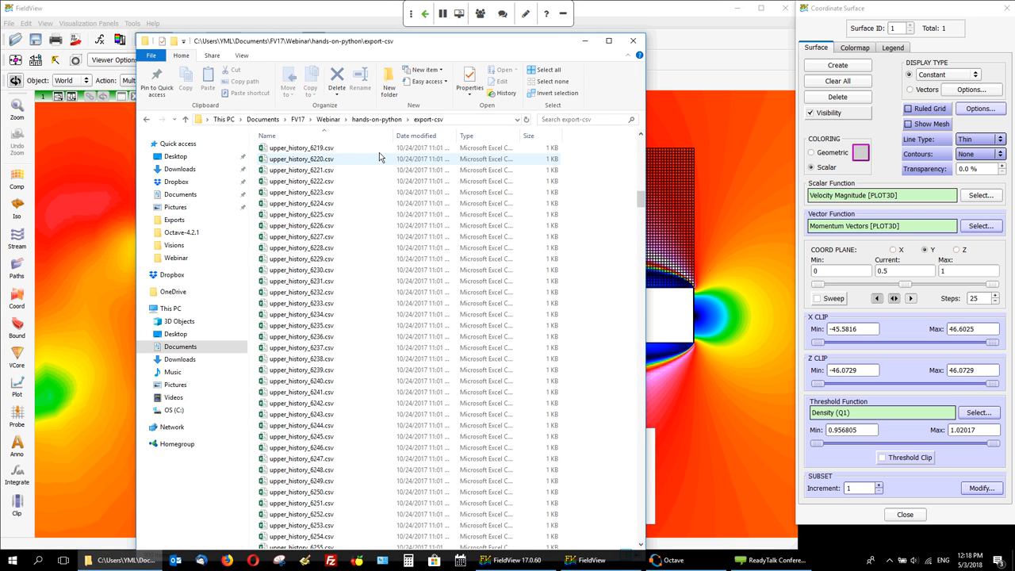
pyautogui.click(328, 120)
pyautogui.doubleClick(297, 162)
pyautogui.click(304, 195)
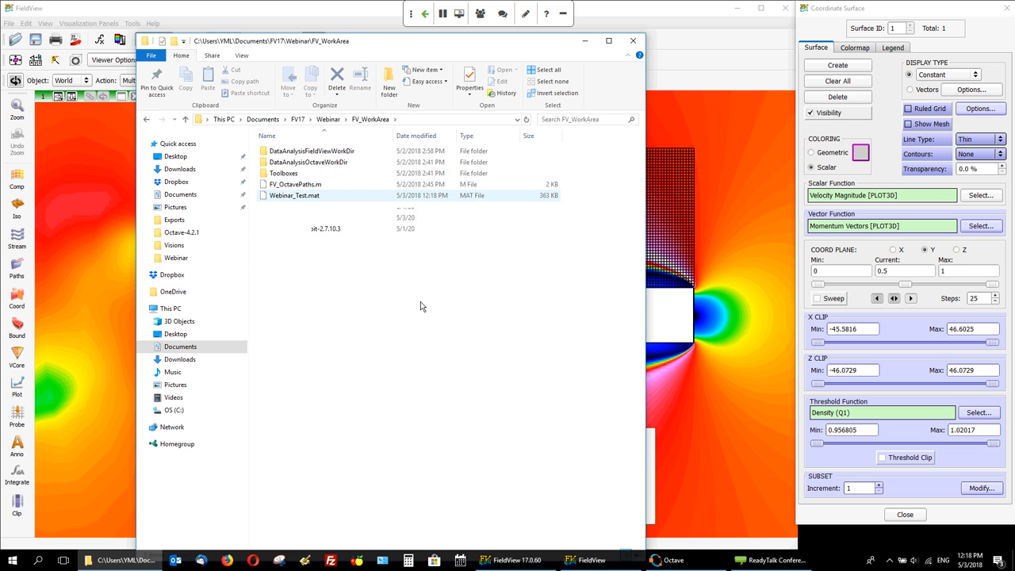
# Step: Switch to Octave, load Webinar_Test.mat into the workspace, and display its X values with X(1:10)
pyautogui.click(687, 562)
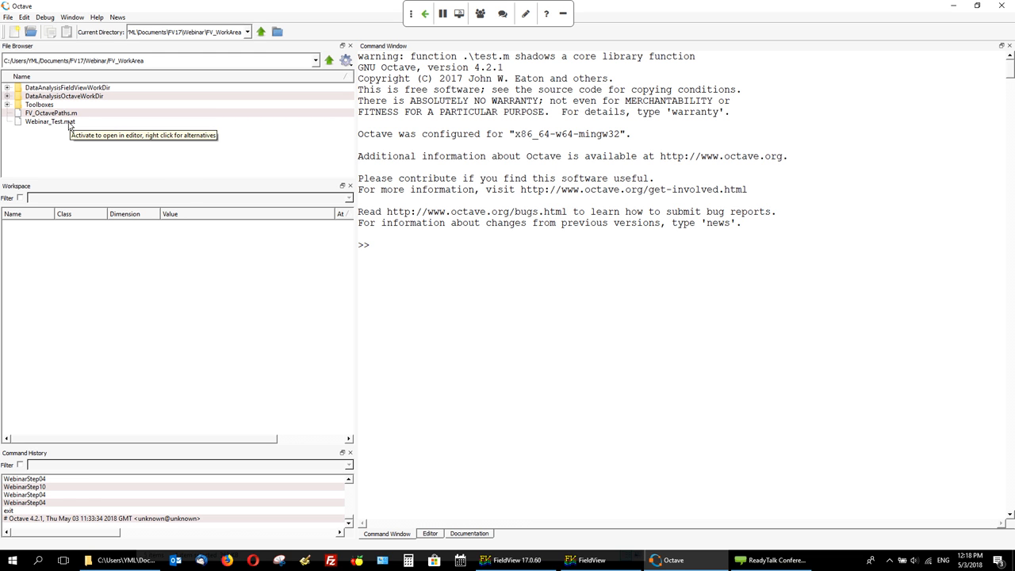
pyautogui.doubleClick(69, 124)
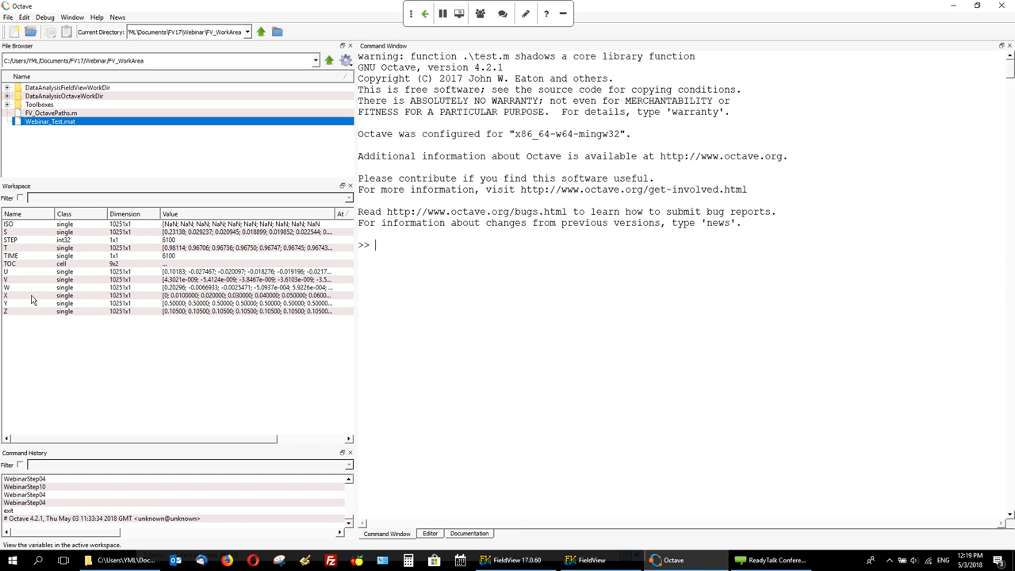
pyautogui.click(425, 275)
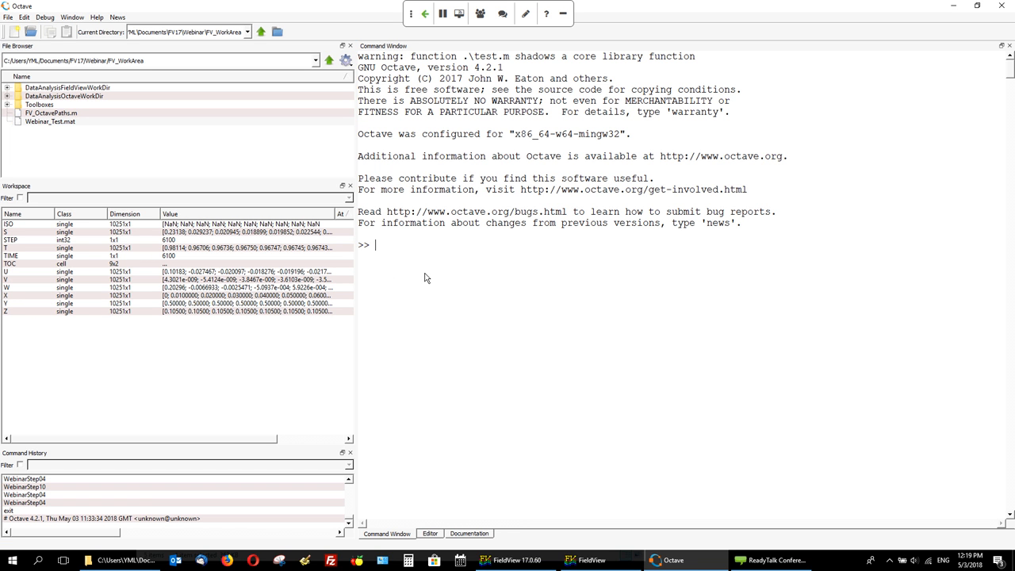
pyautogui.write('X(1:10)')
pyautogui.press('Return')
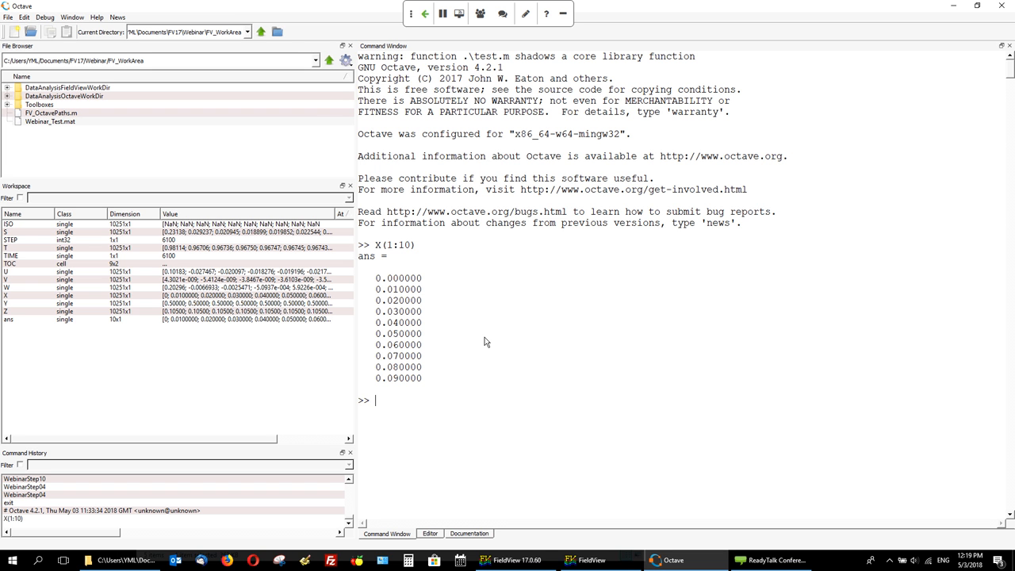
# Step: Display the first ten values of the S variable with S(1:10)
pyautogui.press('Up')
pyautogui.press('Home')
pyautogui.press('Delete')
pyautogui.write('S')
pyautogui.press('Return')
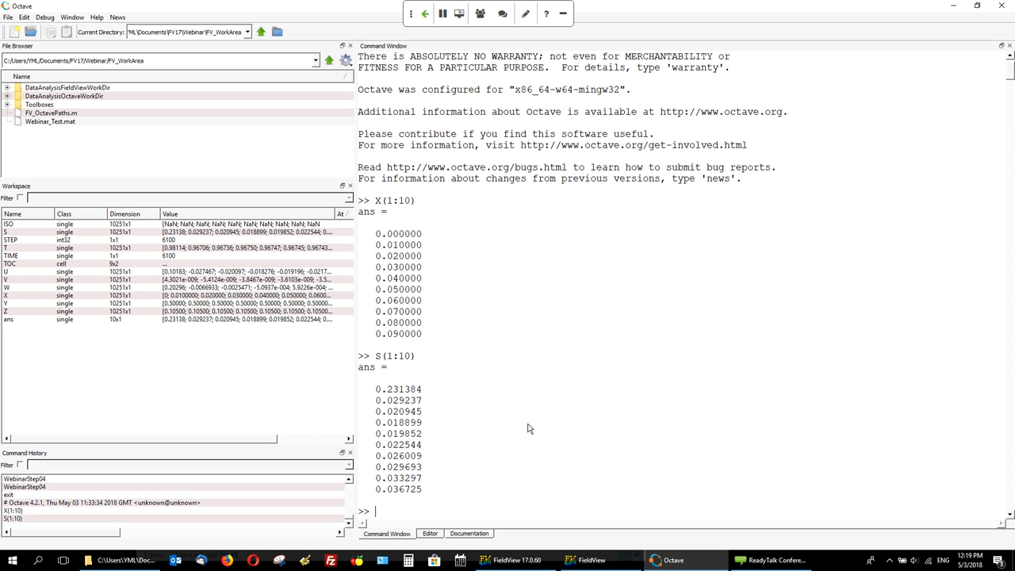
# Step: Display the TOC variable and examine which function the S entry stands for
pyautogui.write('to')
pyautogui.press('BackSpace')
pyautogui.press('BackSpace')
pyautogui.write('TOC')
pyautogui.press('Return')
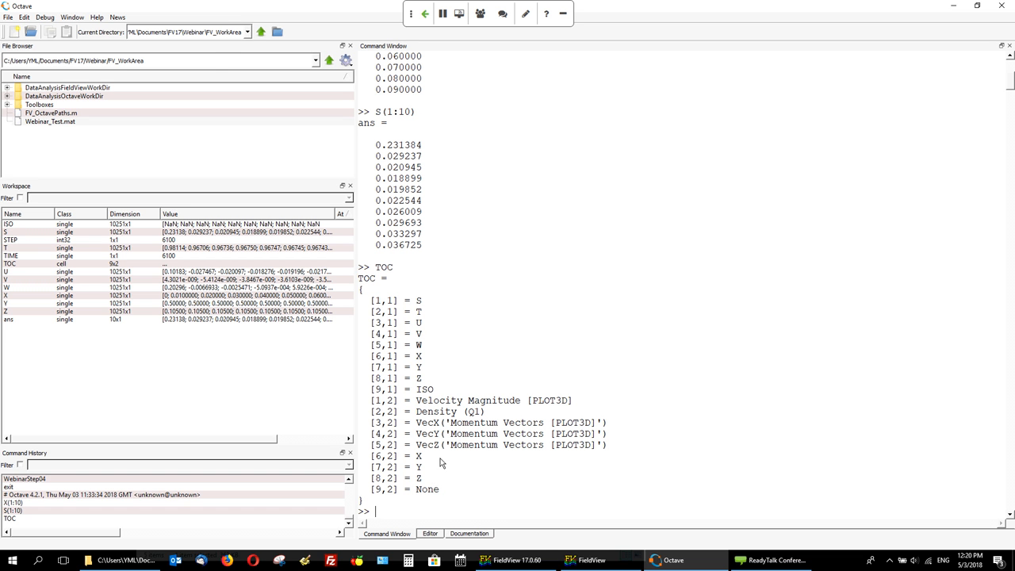
pyautogui.moveTo(370, 301); pyautogui.dragTo(423, 302)
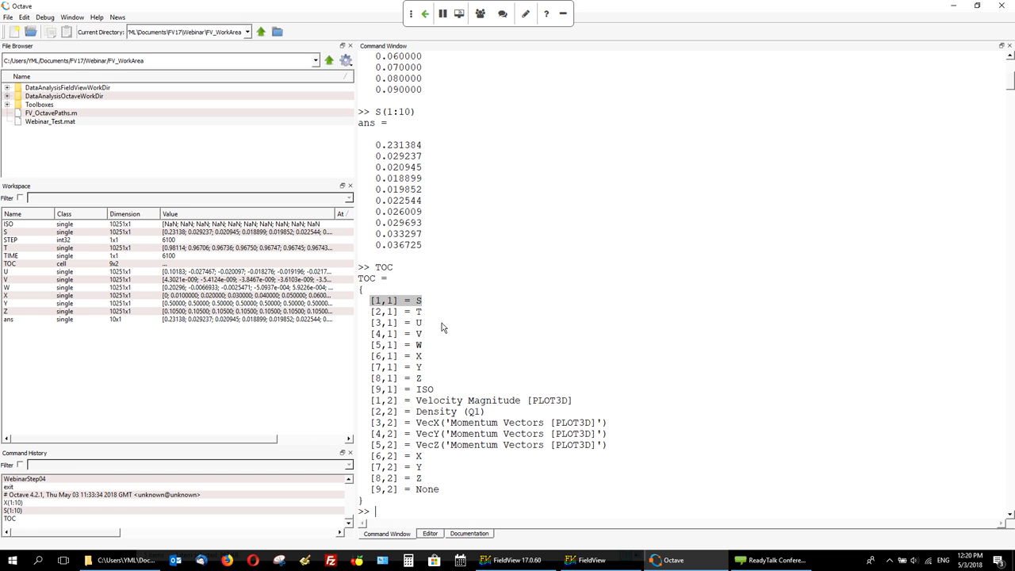
pyautogui.moveTo(369, 404); pyautogui.dragTo(577, 396)
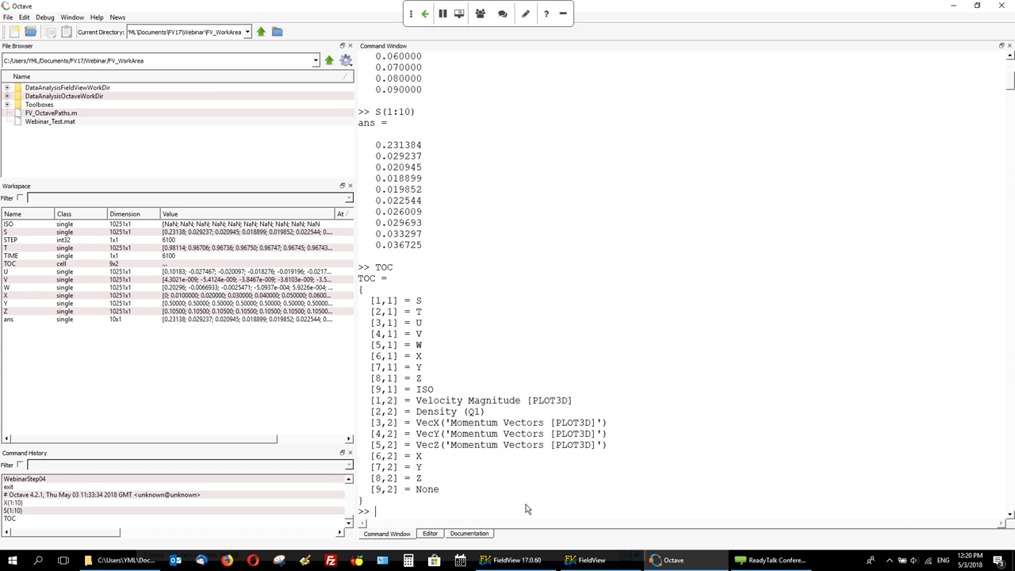
# Step: Clear the Octave workspace and run the FV_OctavePaths script to set up the paths
pyautogui.click(525, 508)
pyautogui.write('clear')
pyautogui.press('Return')
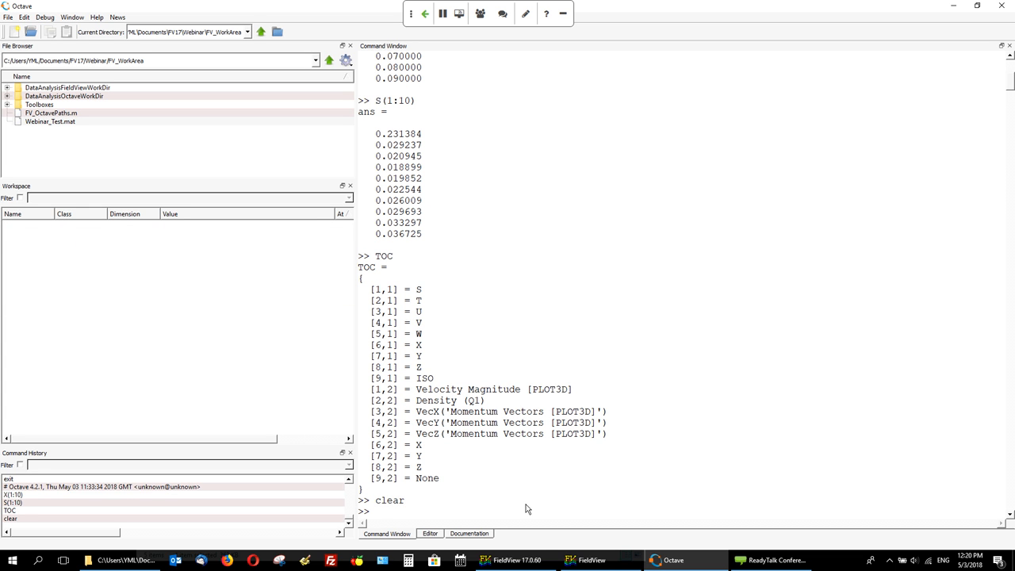
pyautogui.write('FV_OctavePaths')
pyautogui.press('Return')
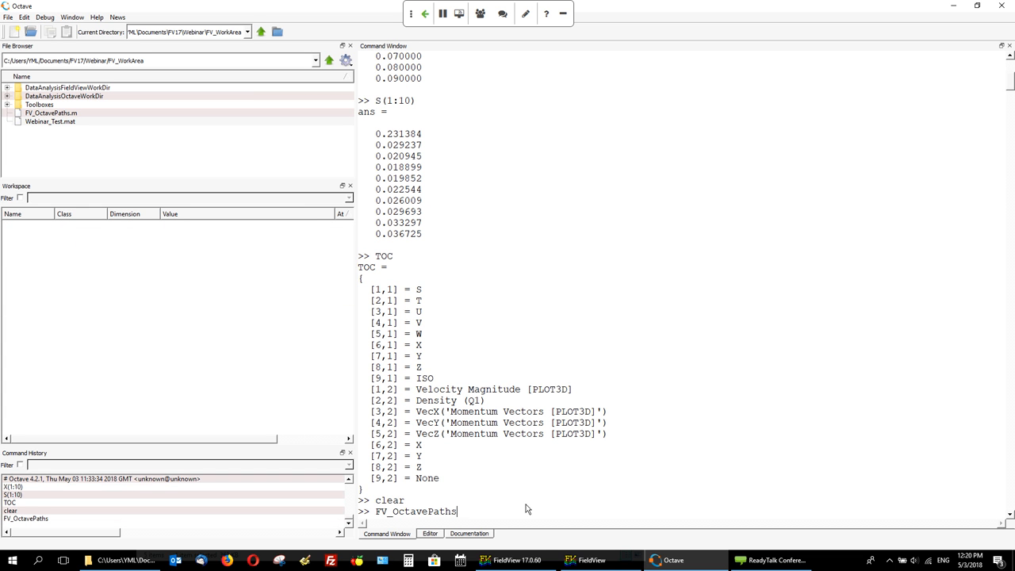
# Step: Run the WebinarStep02 script in Octave
pyautogui.write('Webinar')
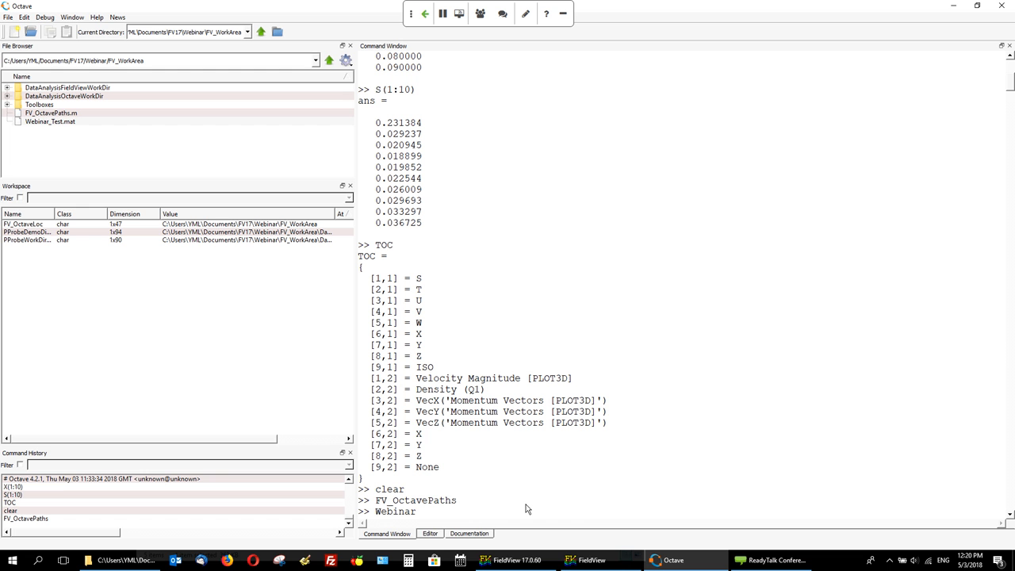
pyautogui.write('s')
pyautogui.press('BackSpace')
pyautogui.write('Step02')
pyautogui.press('Return')
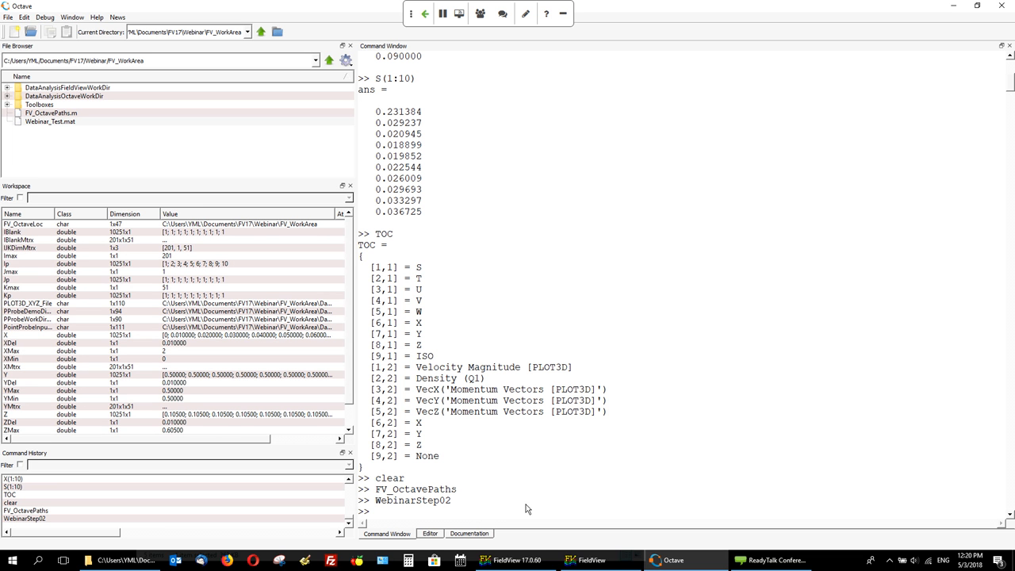
# Step: Run the WebinarStep04 script in Octave to produce the mode contribution rate plot
pyautogui.press('Up')
pyautogui.press('BackSpace')
pyautogui.write('4')
pyautogui.press('Return')
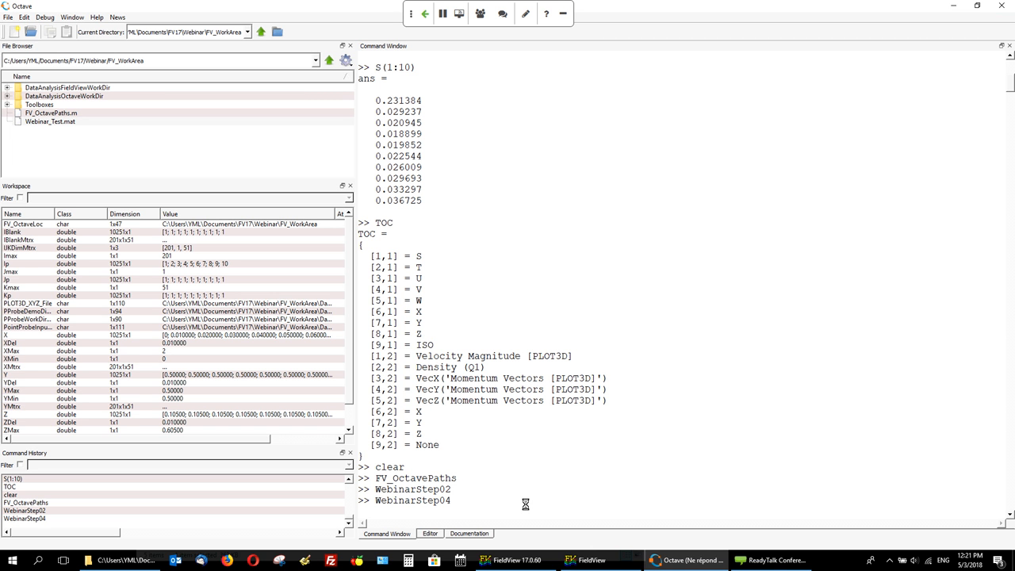
# Step: Move and enlarge the Figure 1 plot, examine the contribution rate of each mode index, and close the figure
pyautogui.moveTo(342, 207); pyautogui.dragTo(444, 65)
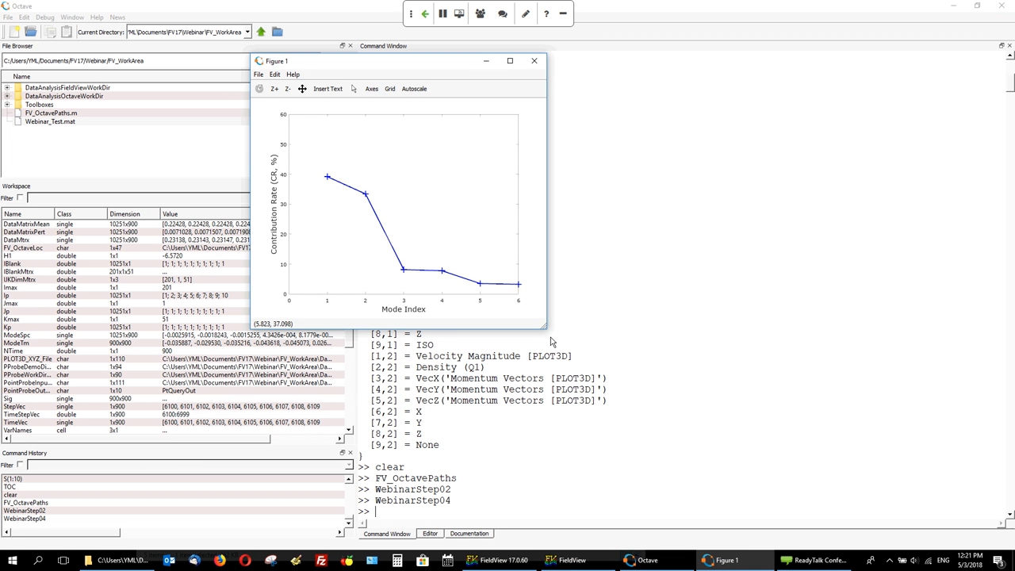
pyautogui.moveTo(543, 330); pyautogui.dragTo(743, 499)
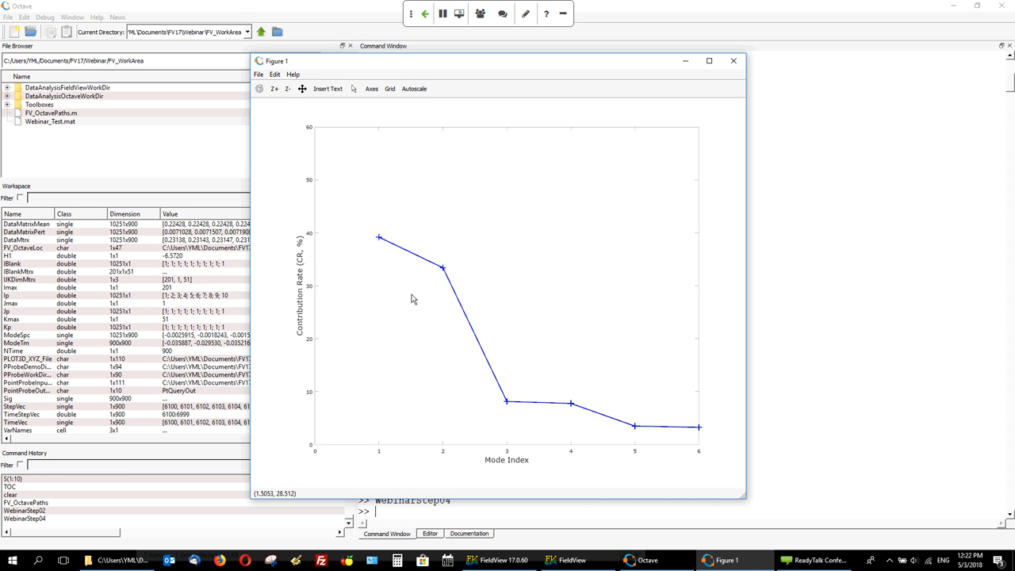
pyautogui.click(732, 67)
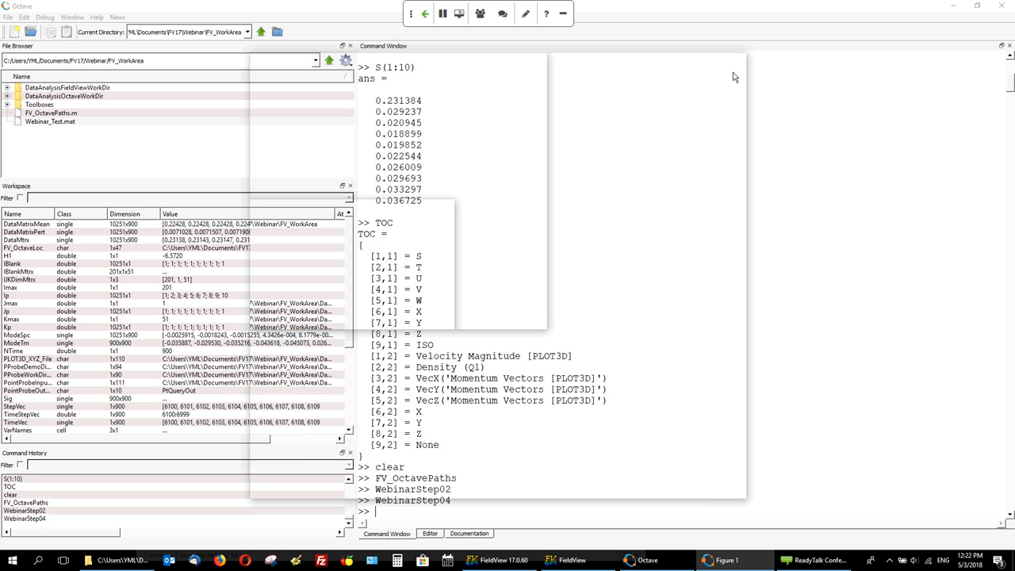
# Step: Run the WebinarStep10 script in Octave to write the reconstructed flow field files
pyautogui.press('Up')
pyautogui.press('BackSpace')
pyautogui.press('BackSpace')
pyautogui.write('10')
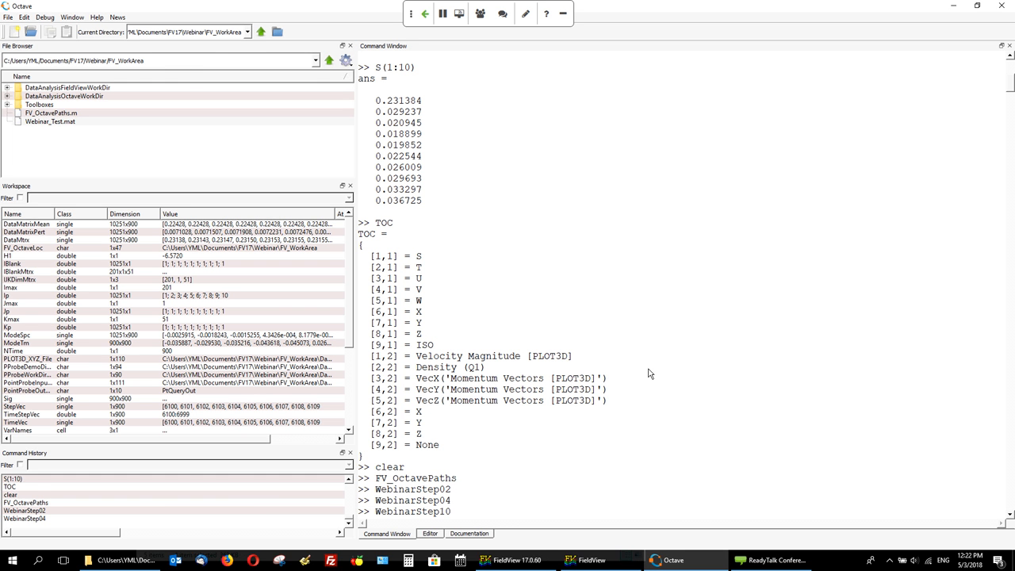
pyautogui.press('Return')
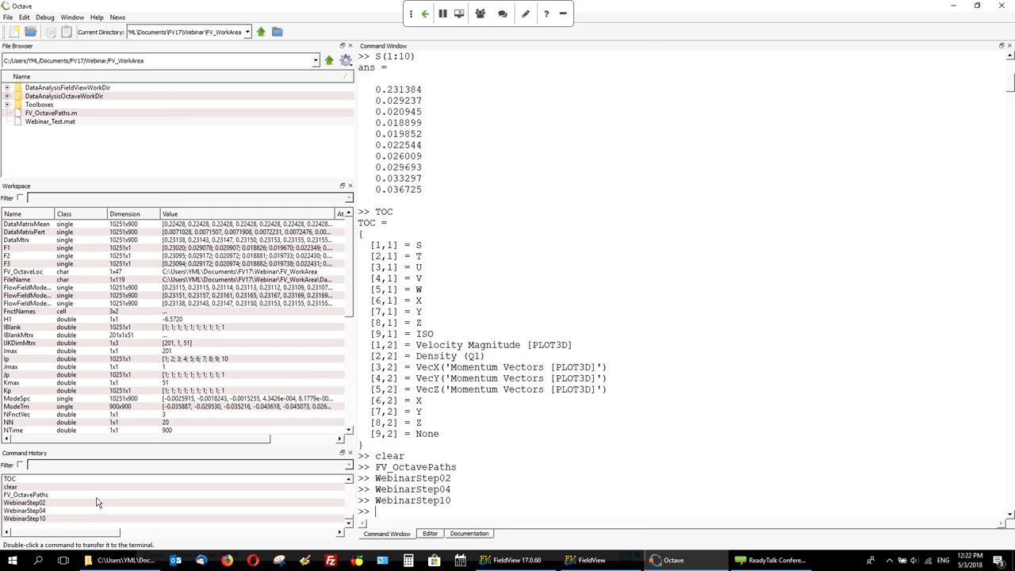
# Step: Switch to File Explorer and check the PtQueryRecreate files in DataAnalysisFieldViewWorkDir\PProbeWorkDirDemo
pyautogui.click(119, 560)
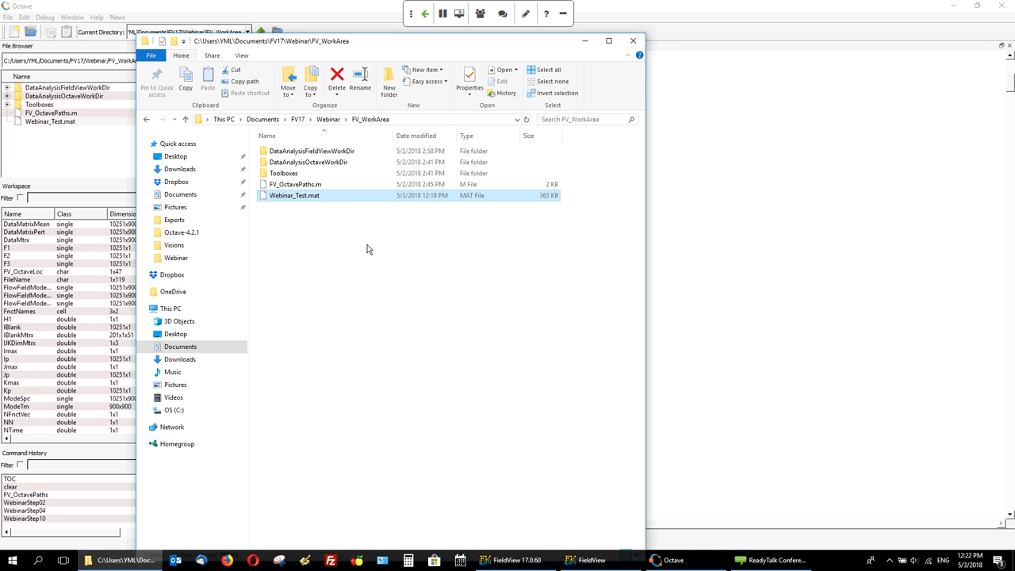
pyautogui.doubleClick(329, 152)
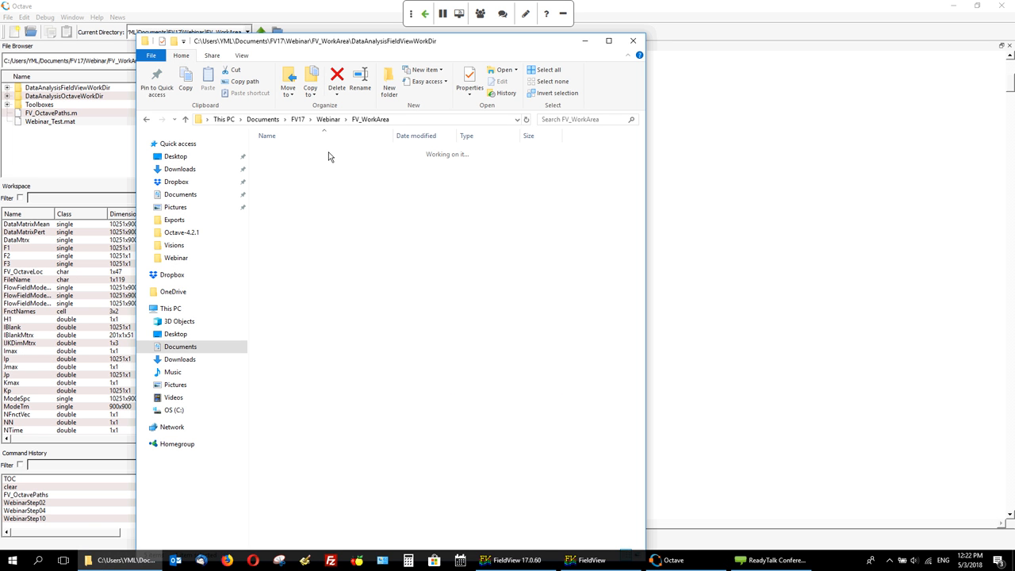
pyautogui.doubleClick(314, 173)
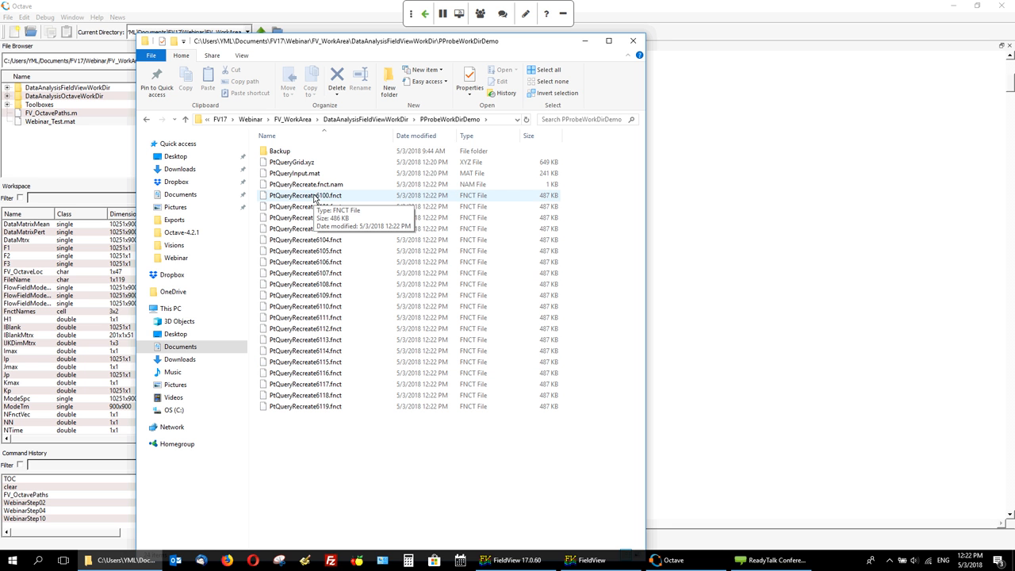
# Step: Look through the PtQueryOut MAT files and PtQueryRecreate FNCT files in the PProbeWorkDir folder
pyautogui.click(365, 119)
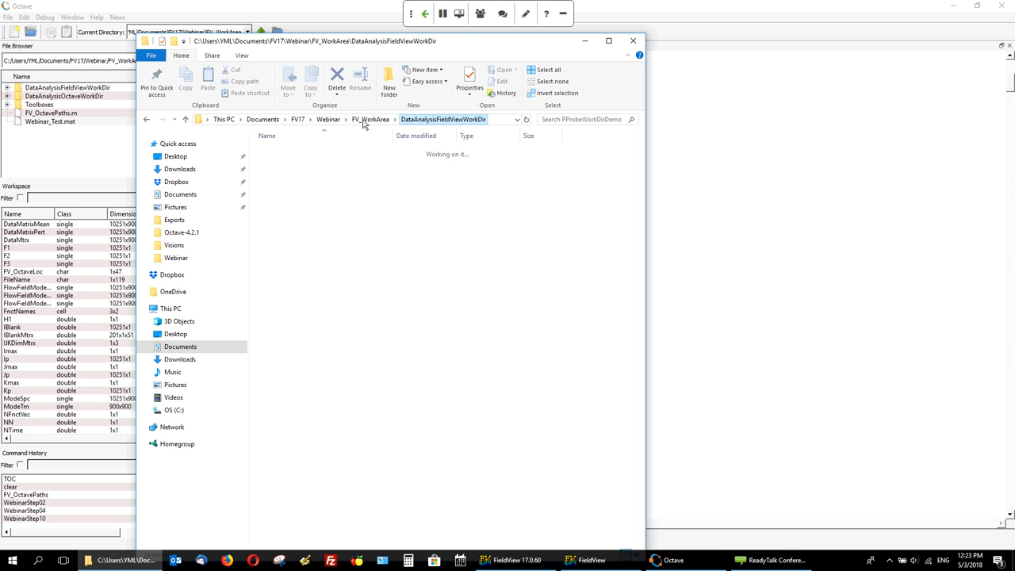
pyautogui.doubleClick(305, 162)
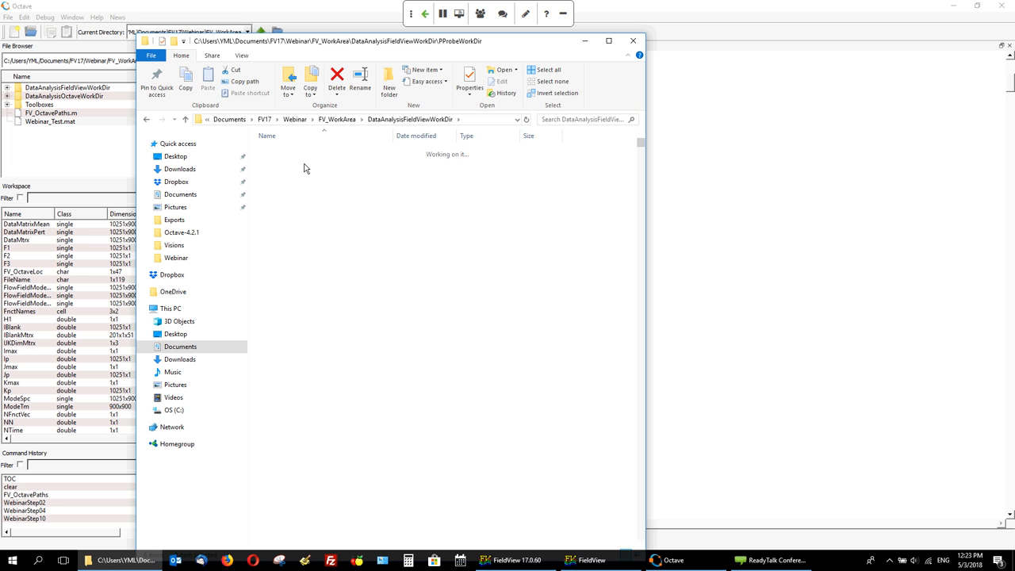
pyautogui.scroll(-2, 369, 294)
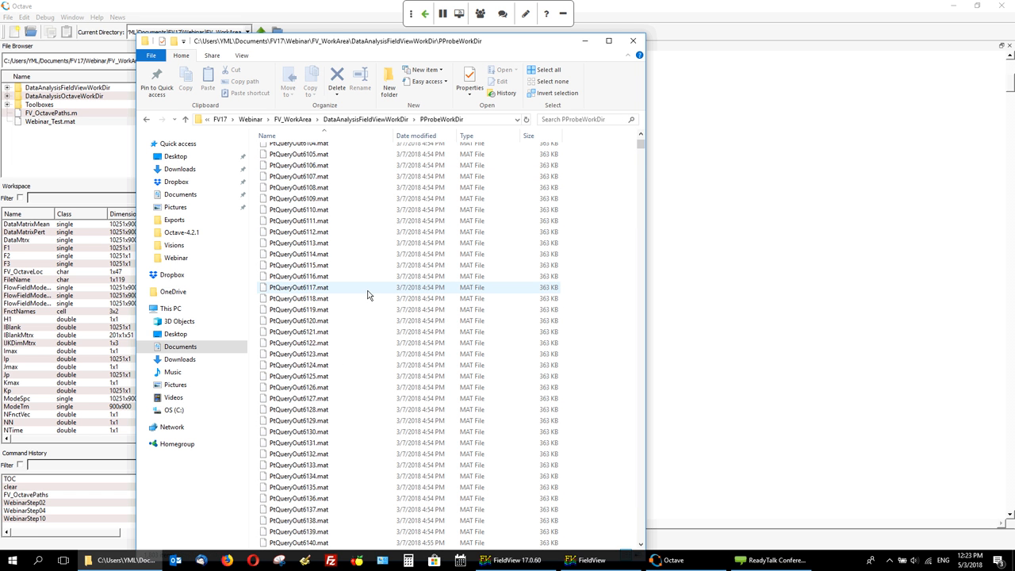
pyautogui.scroll(-20, 368, 295)
pyautogui.moveTo(641, 204); pyautogui.dragTo(646, 362)
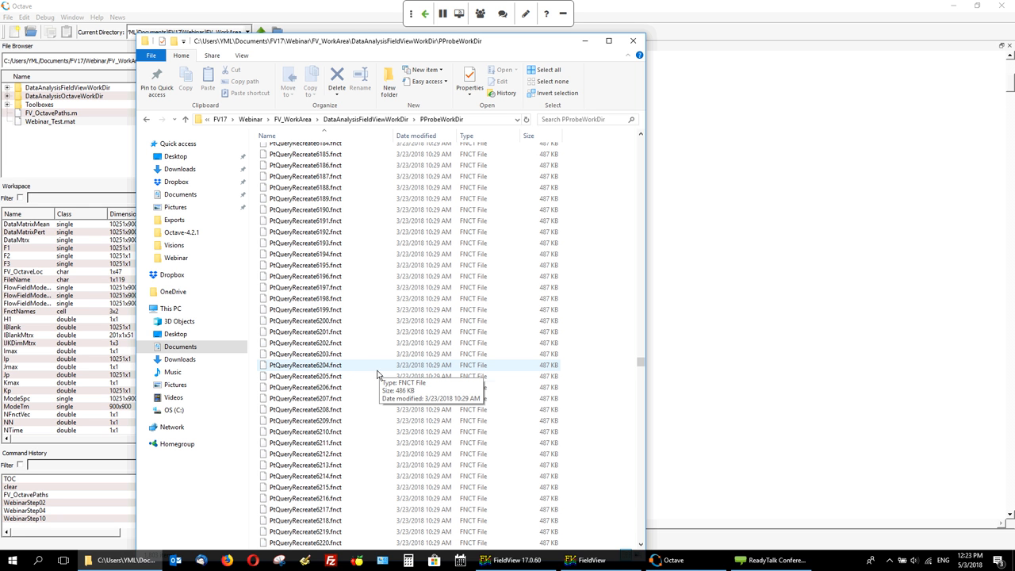
# Step: Switch to FieldView and open the complete restart EndPointSVD.dat from the Webinar\Restarts folder
pyautogui.click(584, 561)
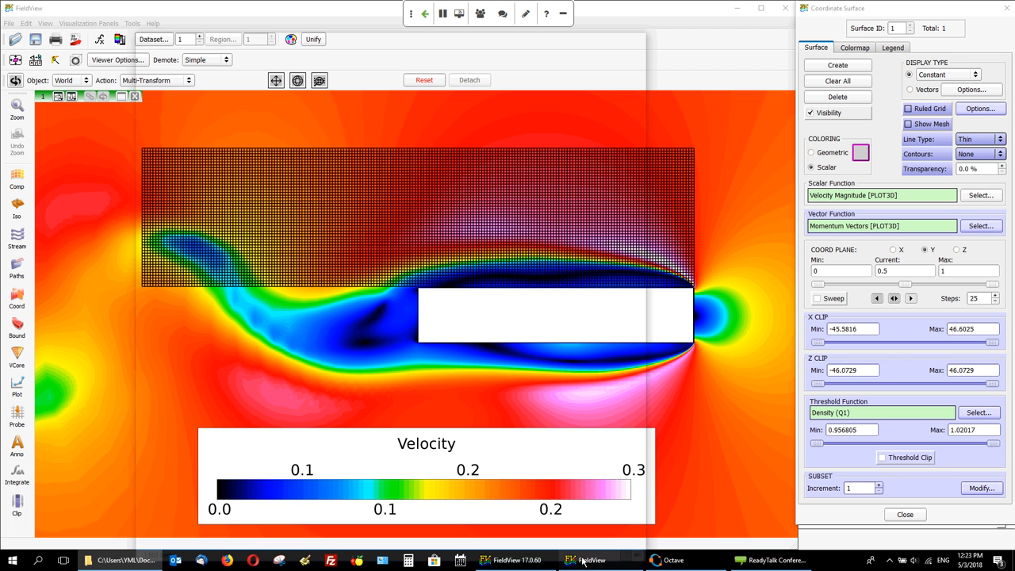
pyautogui.click(16, 41)
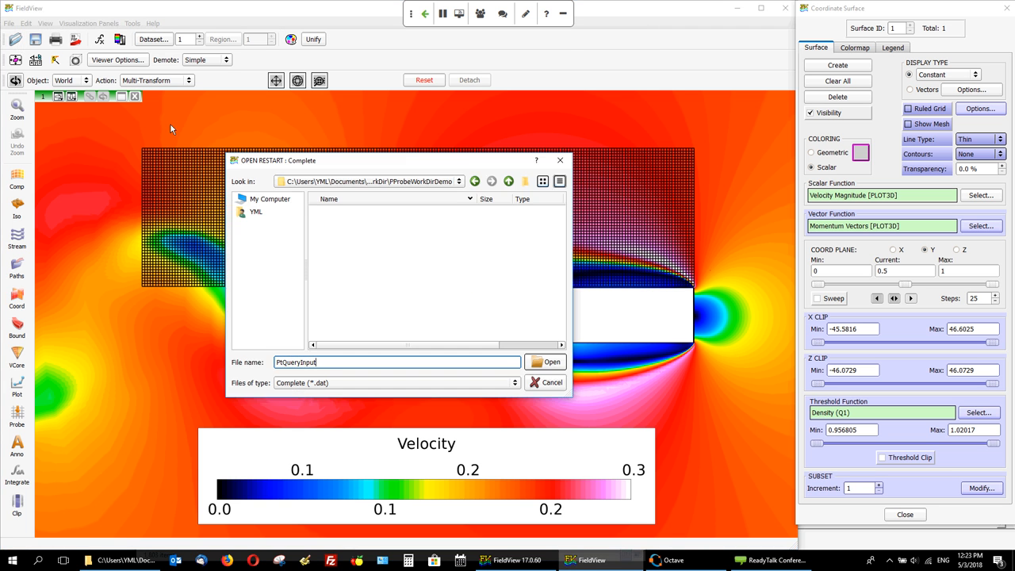
pyautogui.click(509, 182)
pyautogui.doubleClick(340, 263)
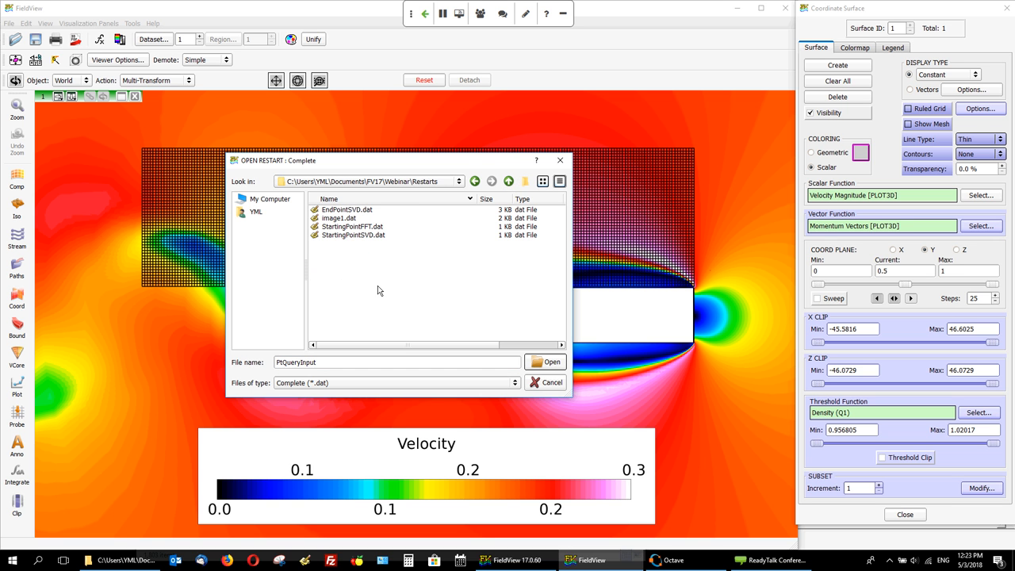
pyautogui.click(346, 209)
pyautogui.click(541, 362)
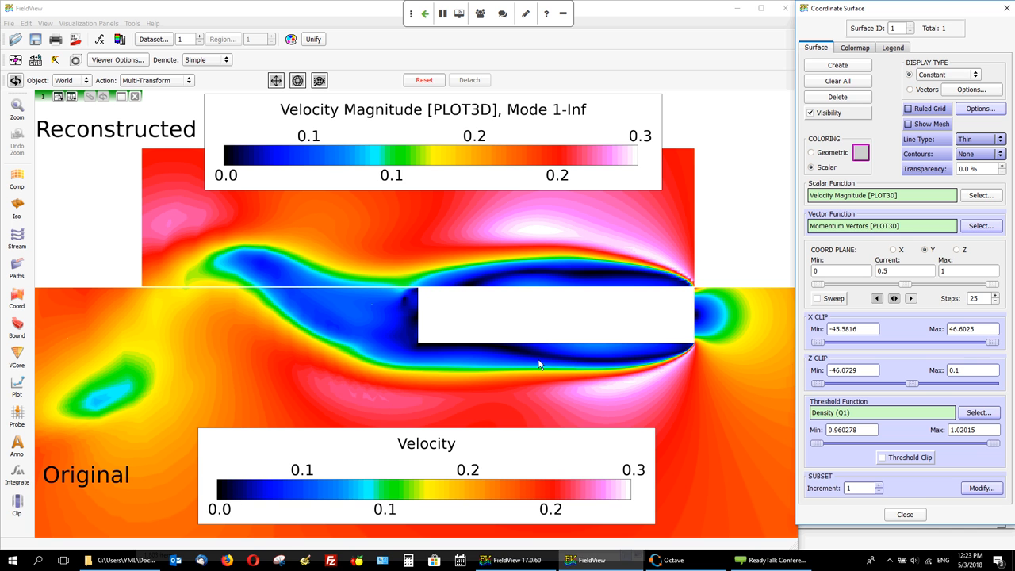
# Step: Select the reconstructed computational surface, show its mesh briefly, and hide the mesh again
pyautogui.doubleClick(209, 222)
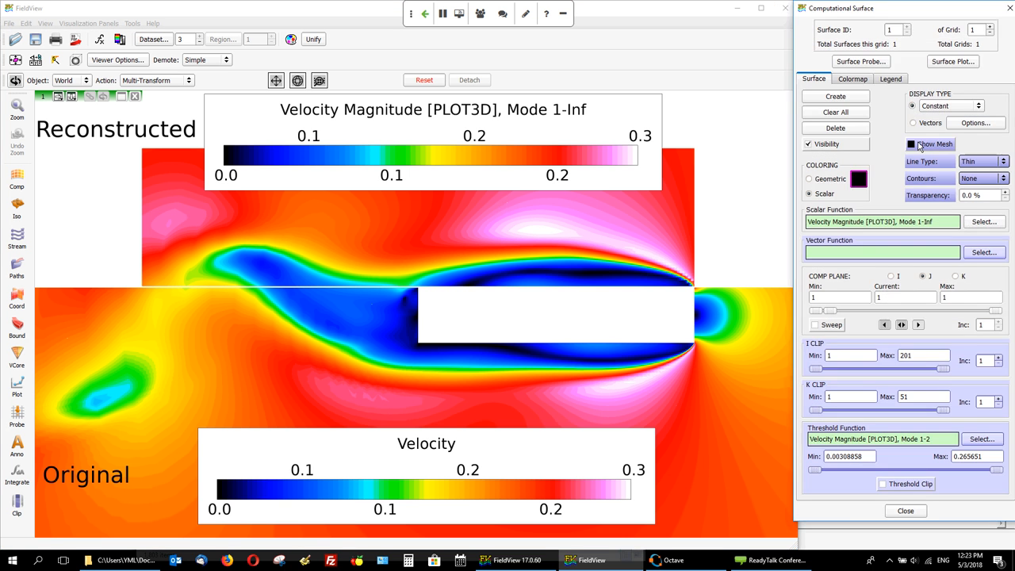
pyautogui.click(911, 145)
pyautogui.click(912, 145)
# Step: Set the reconstructed surface's scalar function to Velocity Magnitude [PLOT3D], Mode 1-4
pyautogui.click(983, 222)
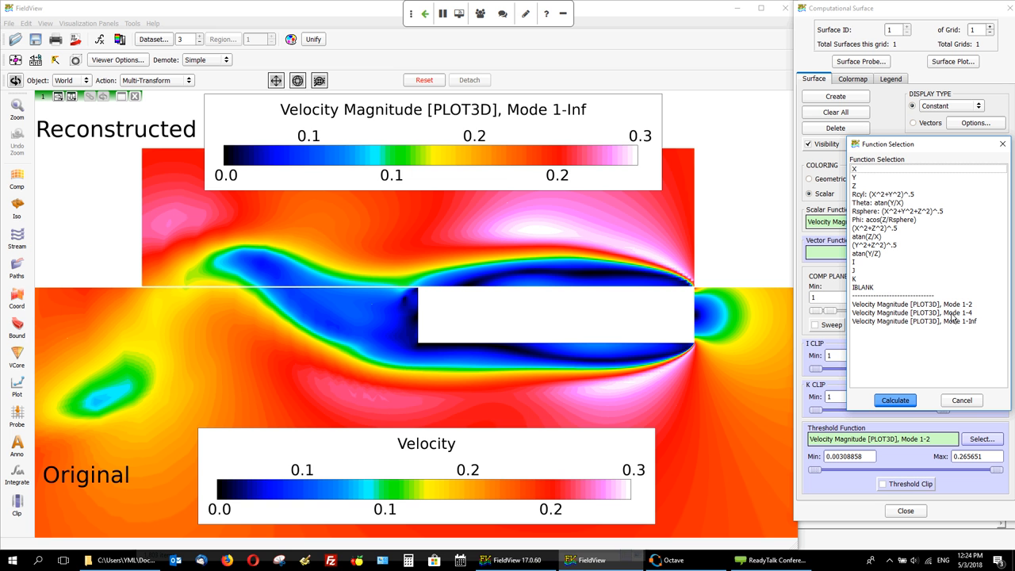
pyautogui.click(955, 314)
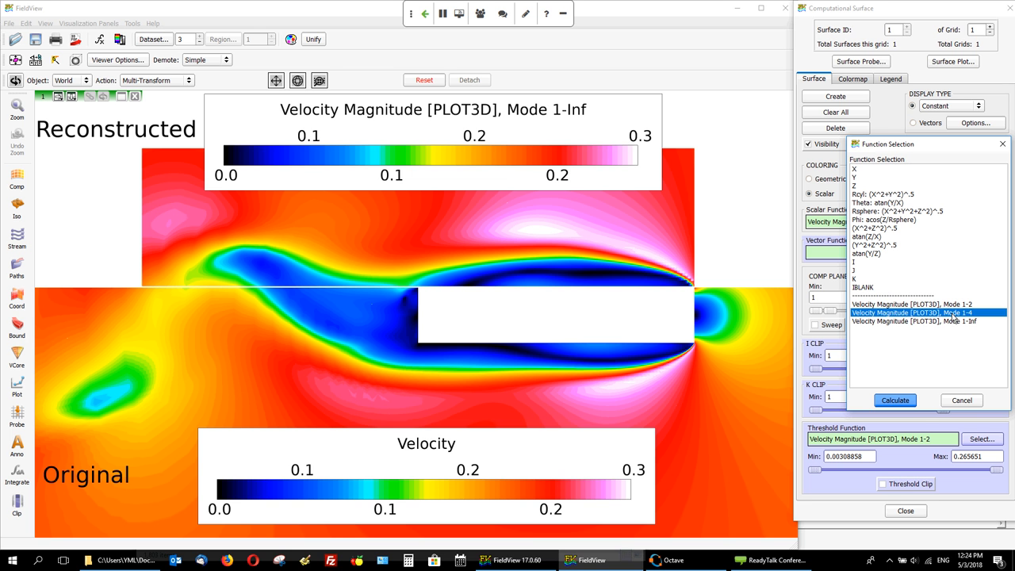
pyautogui.click(902, 402)
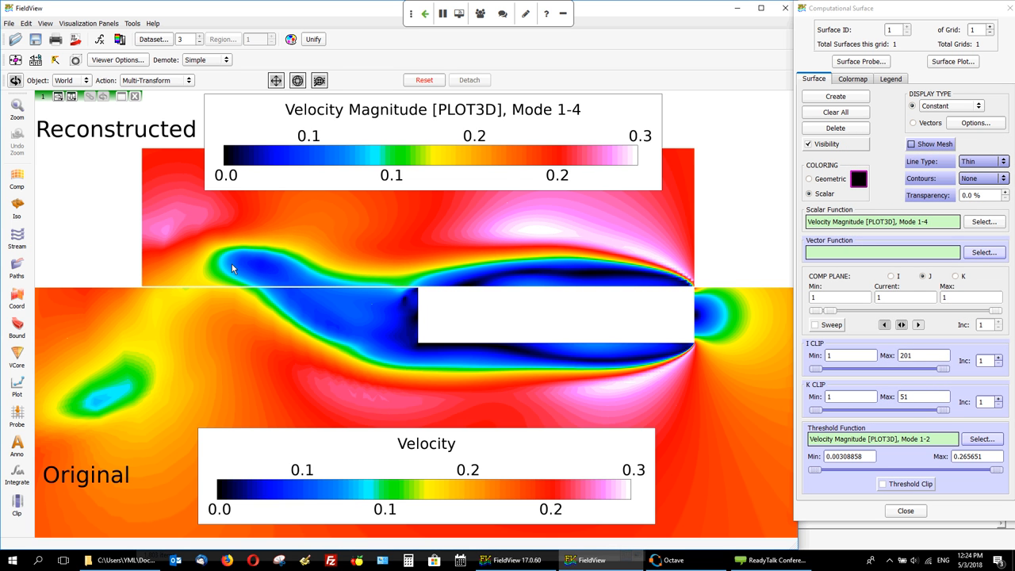
# Step: Set the reconstructed surface's scalar function to Velocity Magnitude [PLOT3D], Mode 1-2
pyautogui.click(992, 225)
pyautogui.click(912, 303)
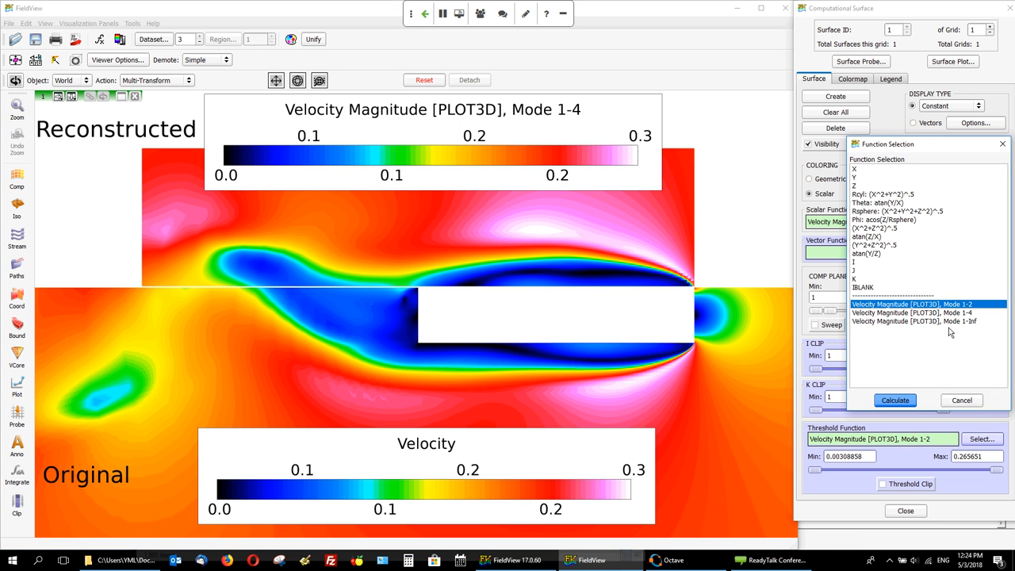
pyautogui.click(900, 405)
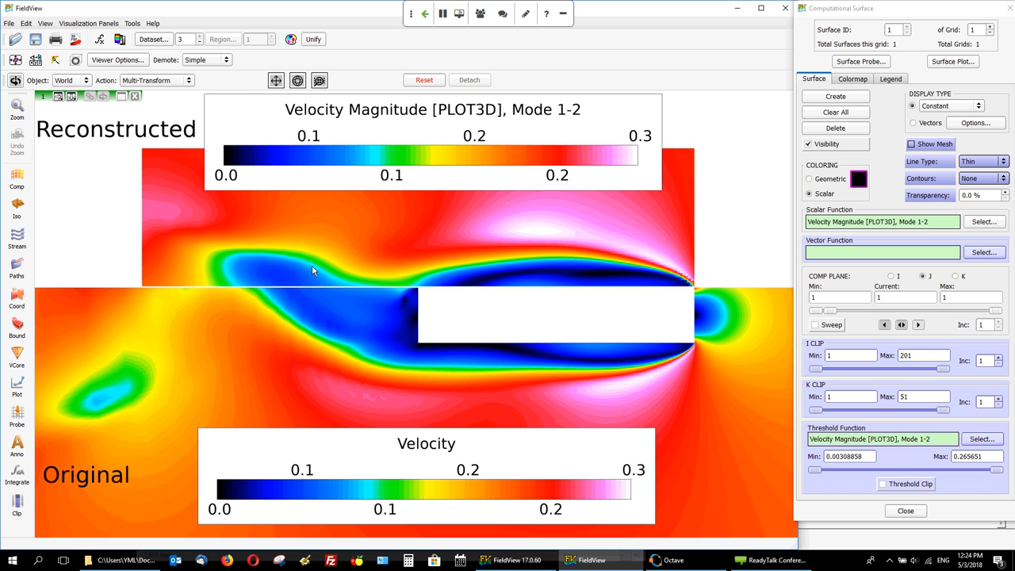
# Step: Sweep the transient data with Use Merged Times enabled to compare the reconstructed and original flow, and stop the sweep
pyautogui.click(133, 23)
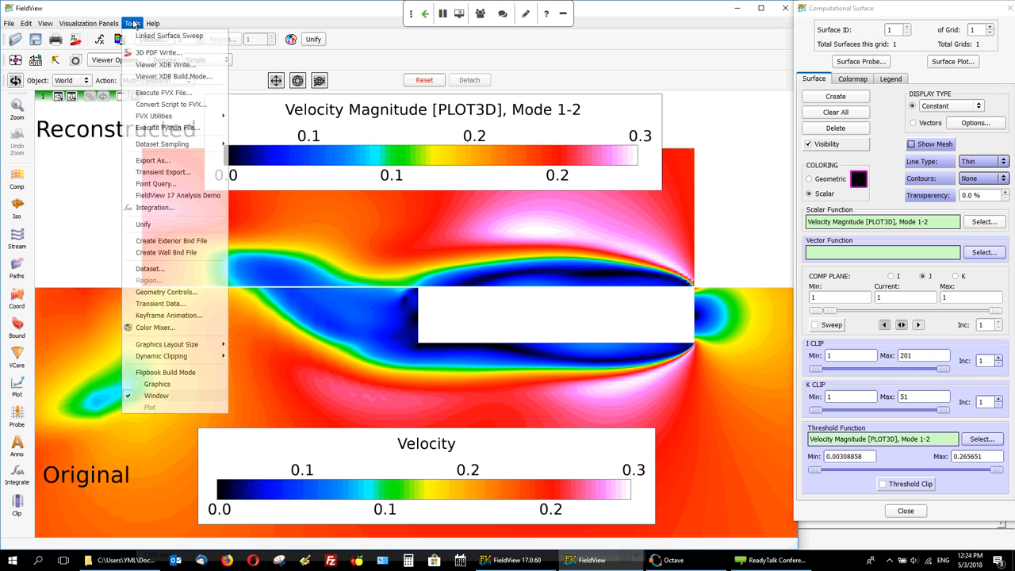
pyautogui.click(233, 329)
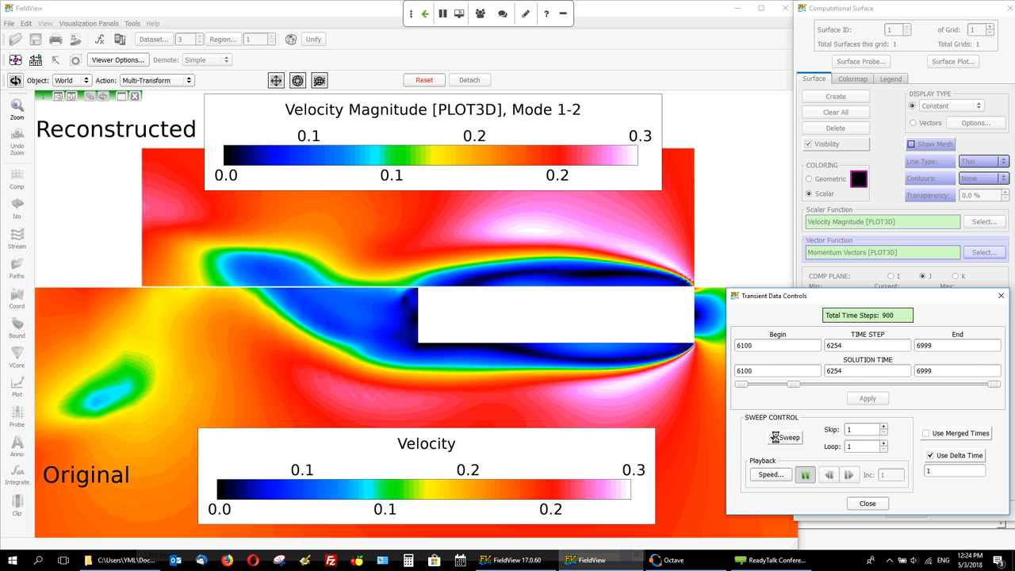
pyautogui.click(776, 437)
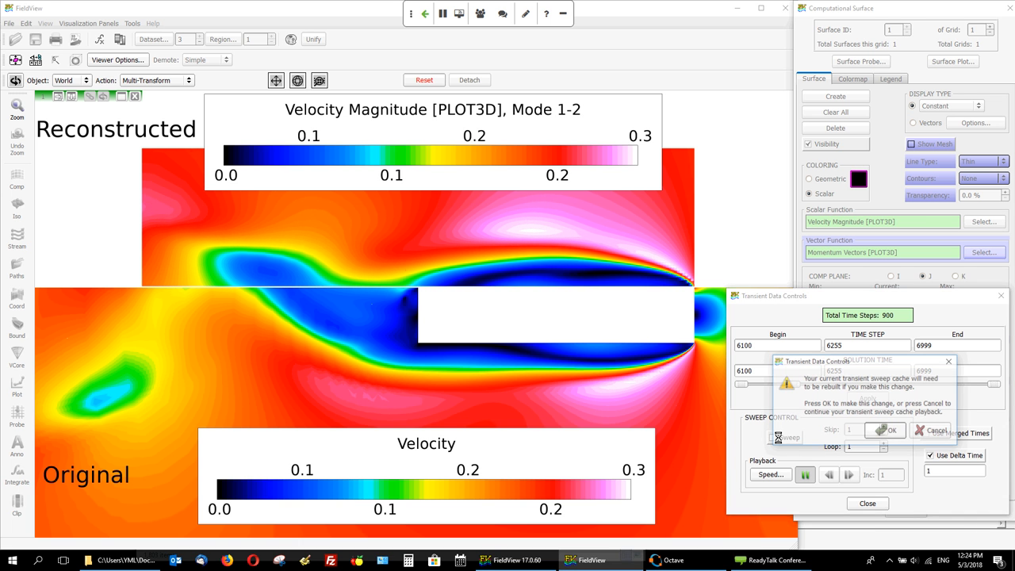
pyautogui.click(941, 435)
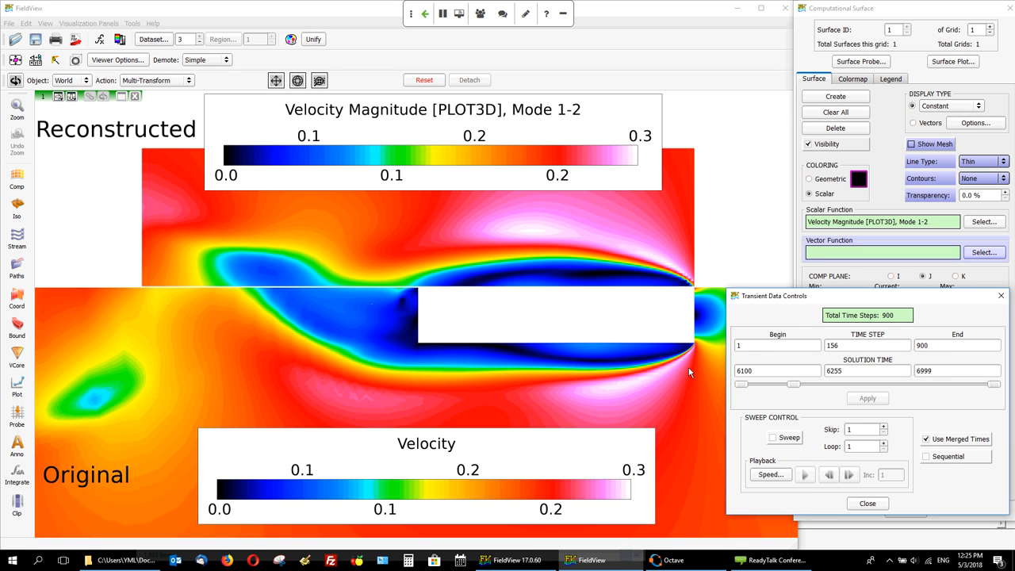
pyautogui.click(793, 439)
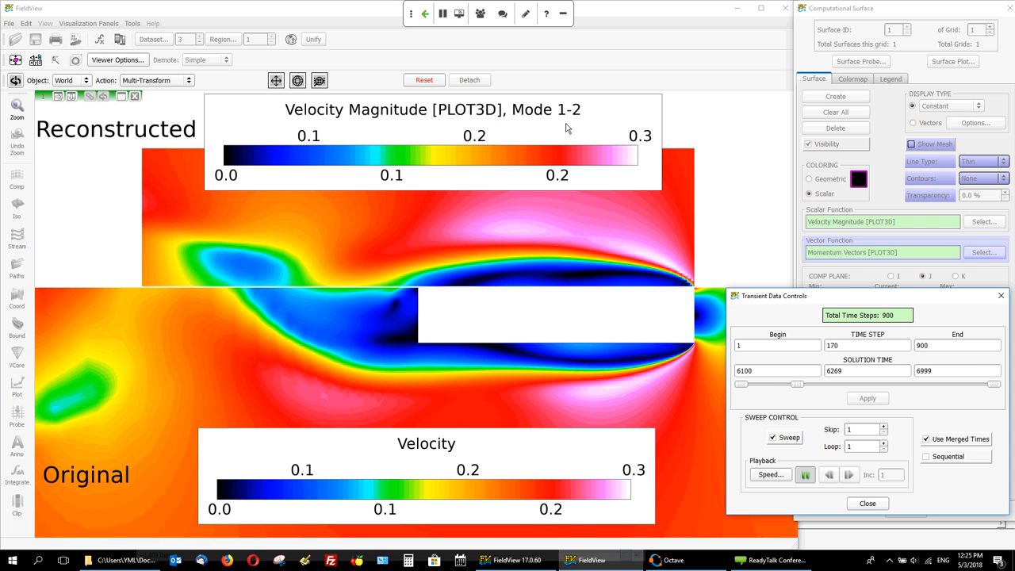
pyautogui.click(865, 438)
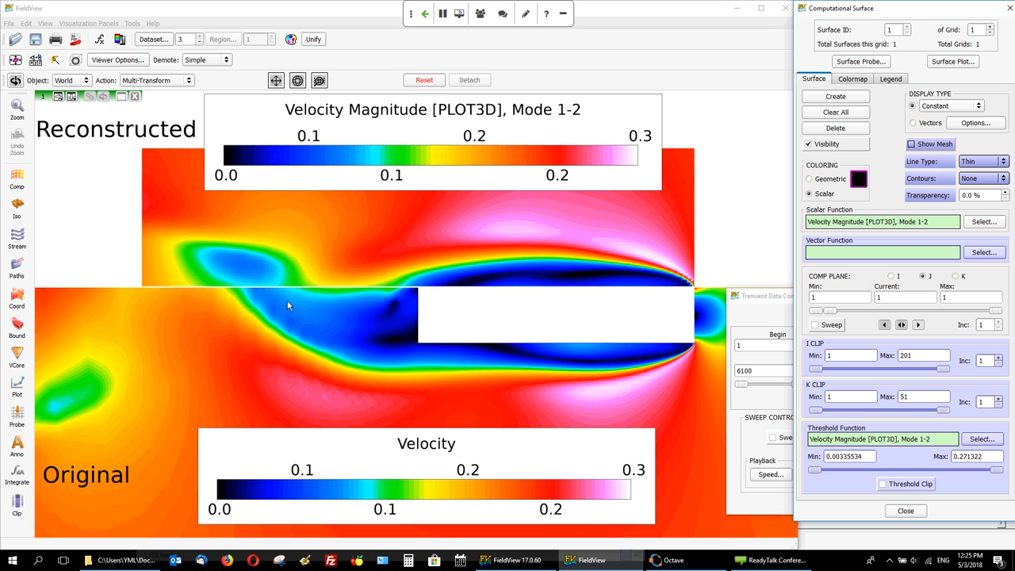
# Step: Colour the reconstructed surface by Velocity Magnitude [PLOT3D], Mode 1-4 for comparison, and switch its scalar function to Mode 1-Inf
pyautogui.click(983, 222)
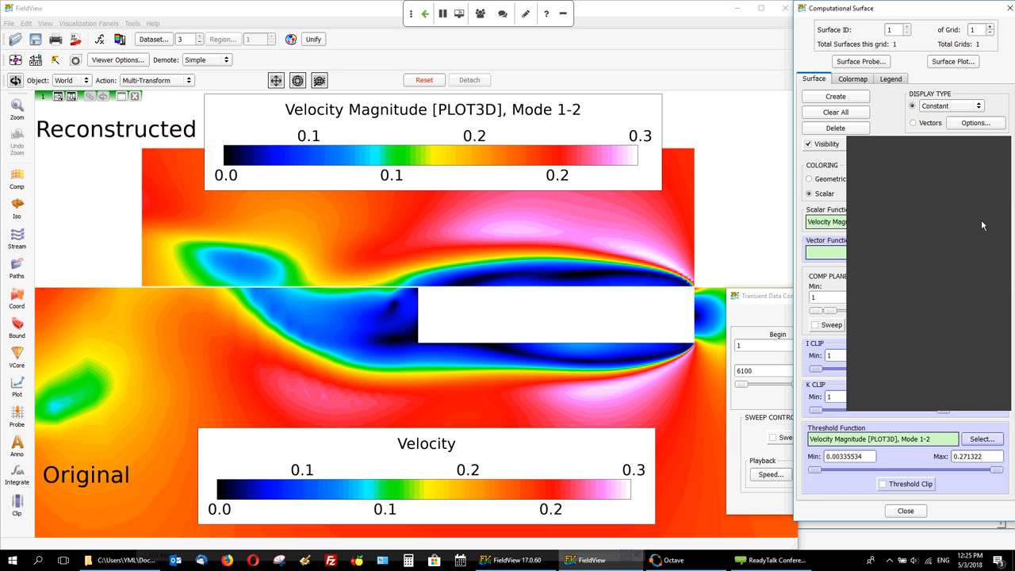
pyautogui.click(965, 314)
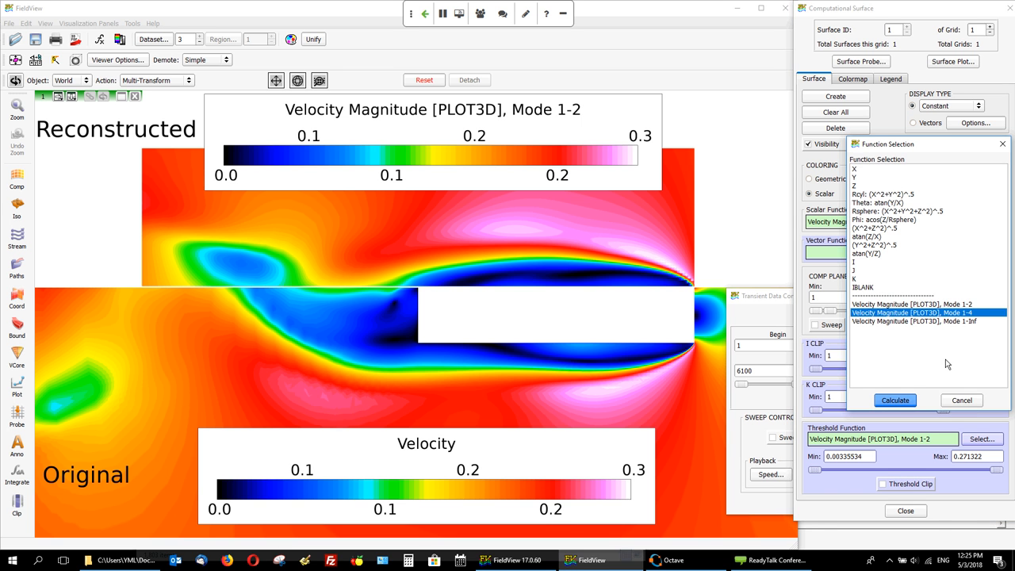
pyautogui.click(896, 401)
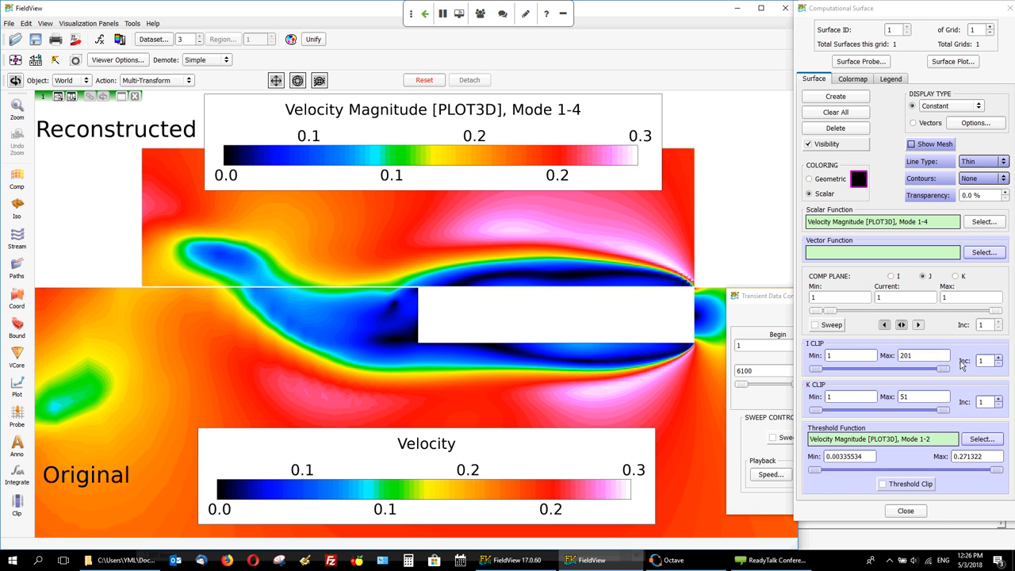
pyautogui.click(980, 225)
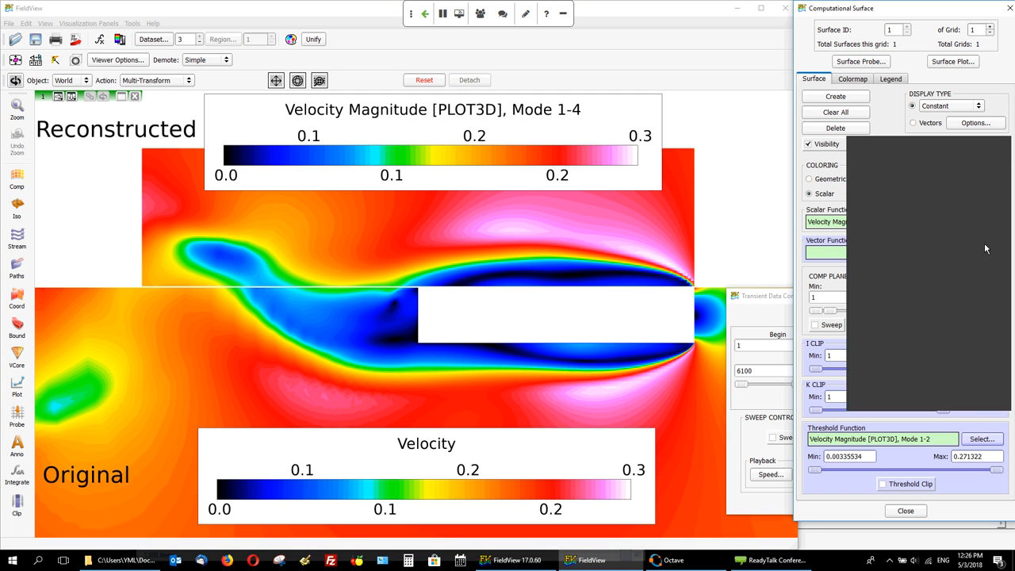
pyautogui.click(904, 398)
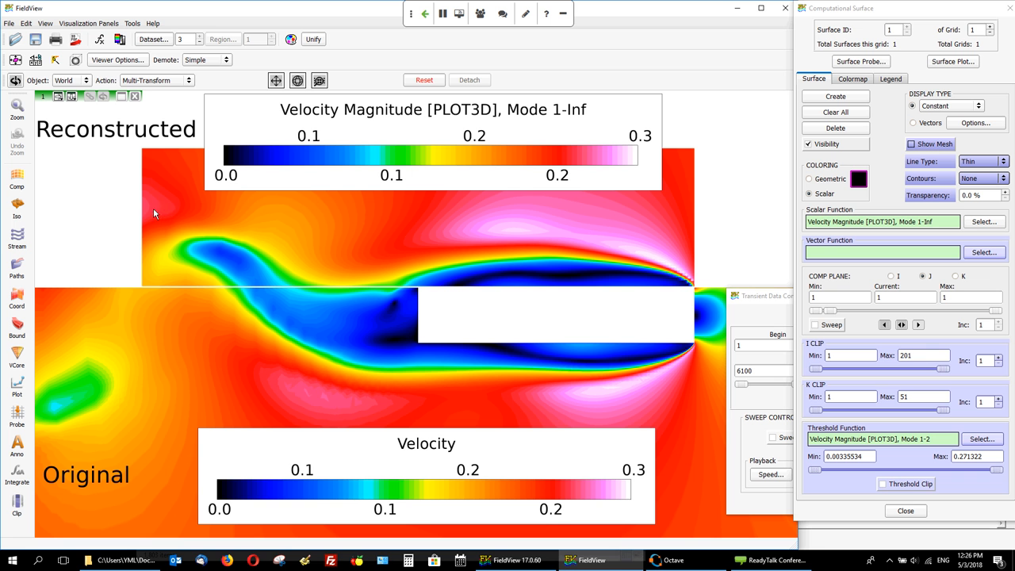
# Step: Open the FieldView 17 Analysis Demo, view the point and variable options for an FFT plot on own data, and close both windows
pyautogui.click(132, 23)
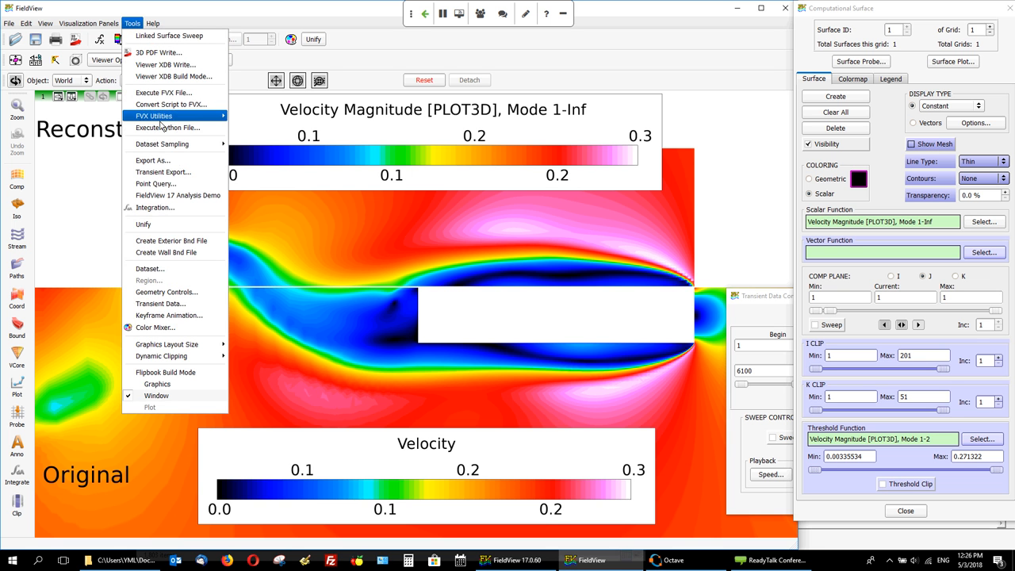
pyautogui.click(153, 199)
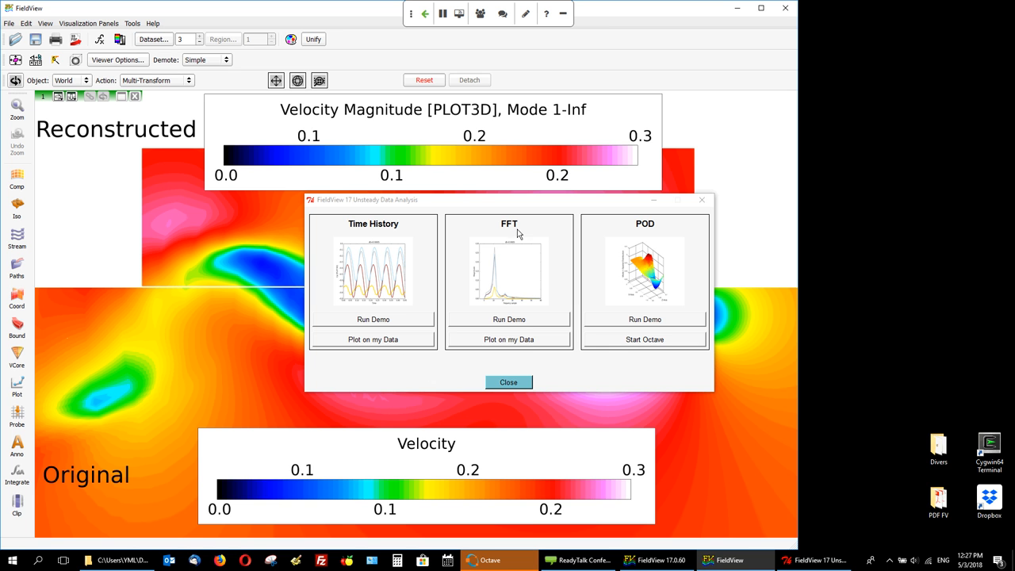
pyautogui.click(508, 341)
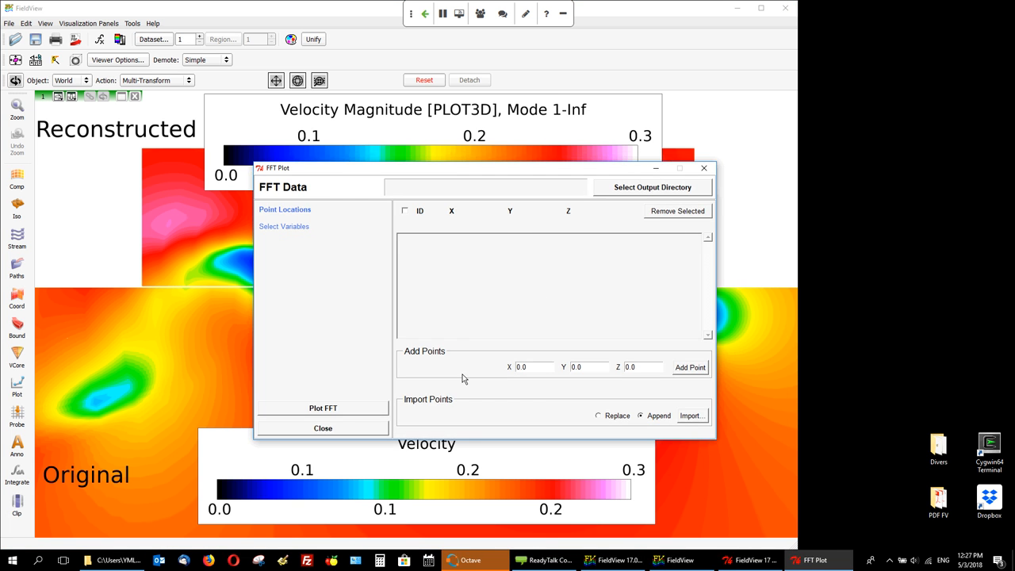
pyautogui.click(269, 227)
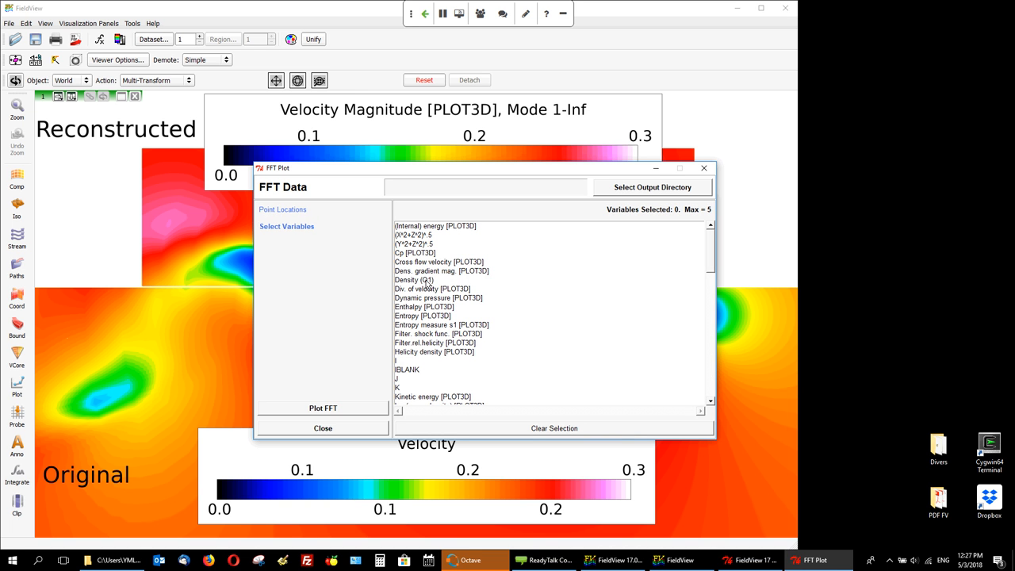
pyautogui.click(333, 433)
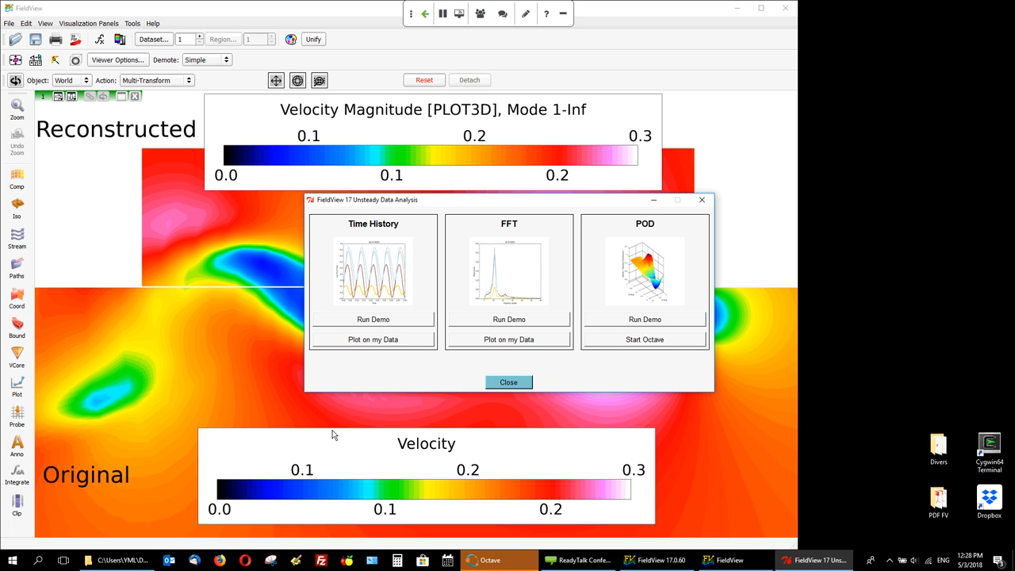
pyautogui.click(513, 387)
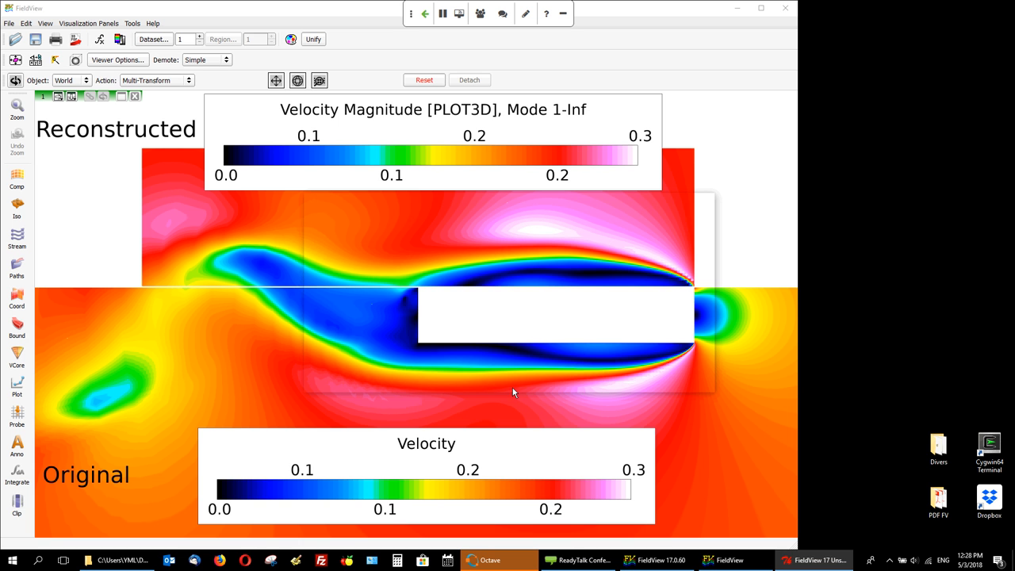